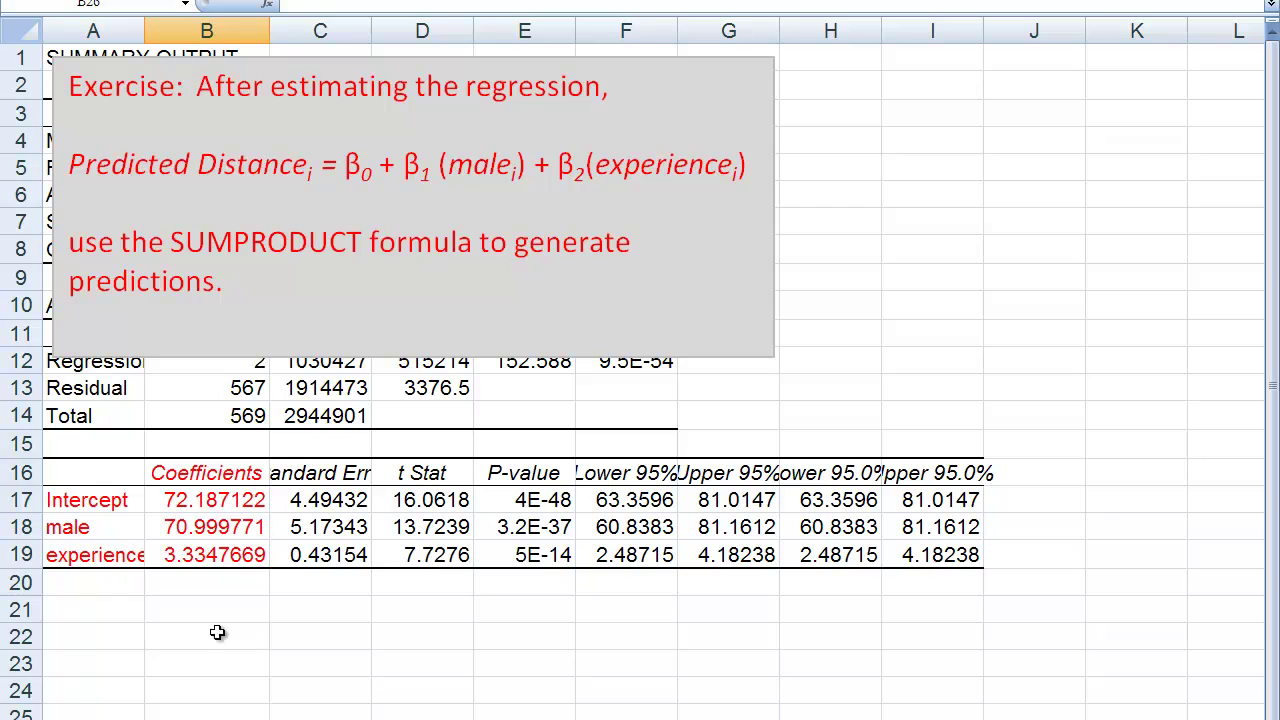
- Show the three regression coefficients with one fewer decimal place and widen column A so the experience label fits
left_click_drag(212, 500, 219, 557)
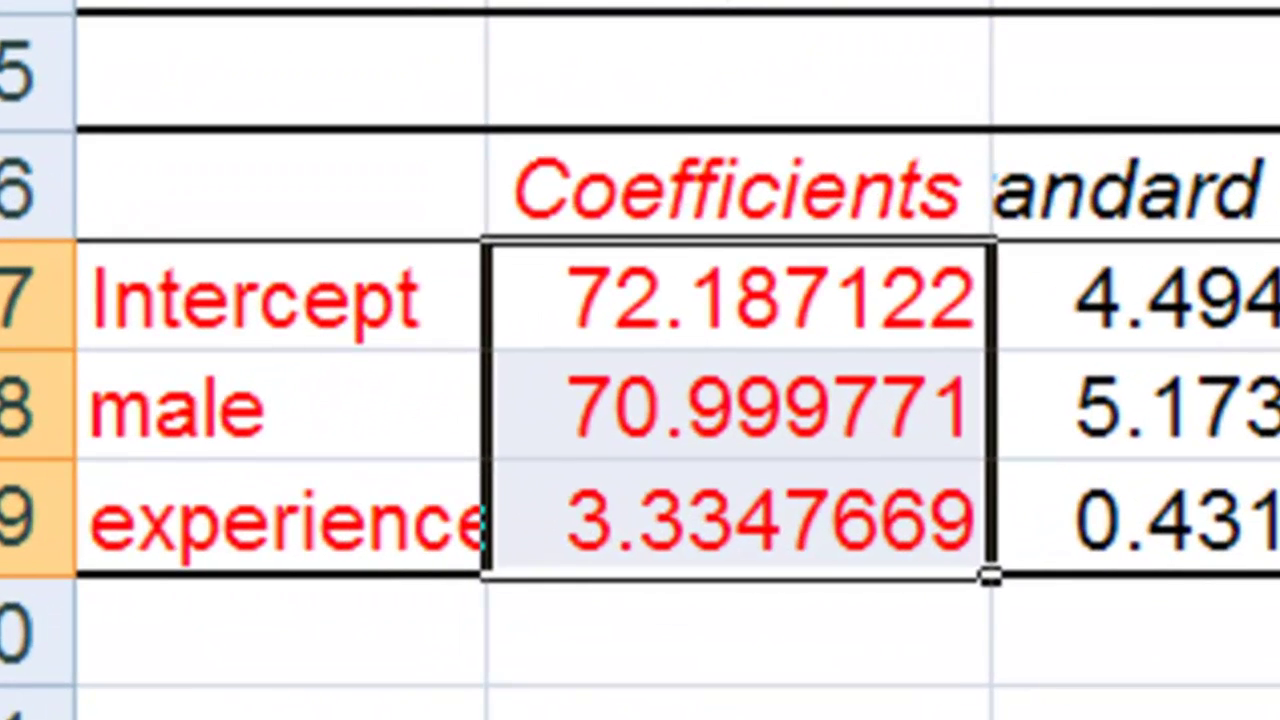
key("alt+h")
key("9")
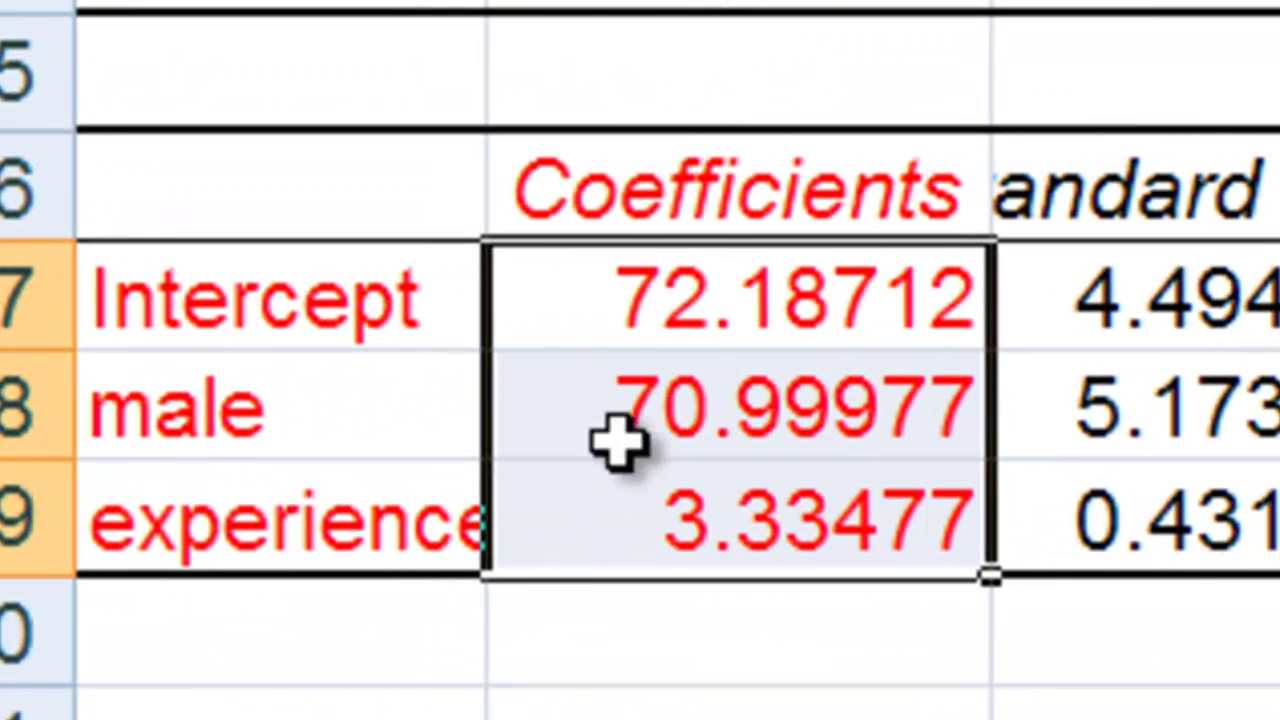
left_click(560, 372)
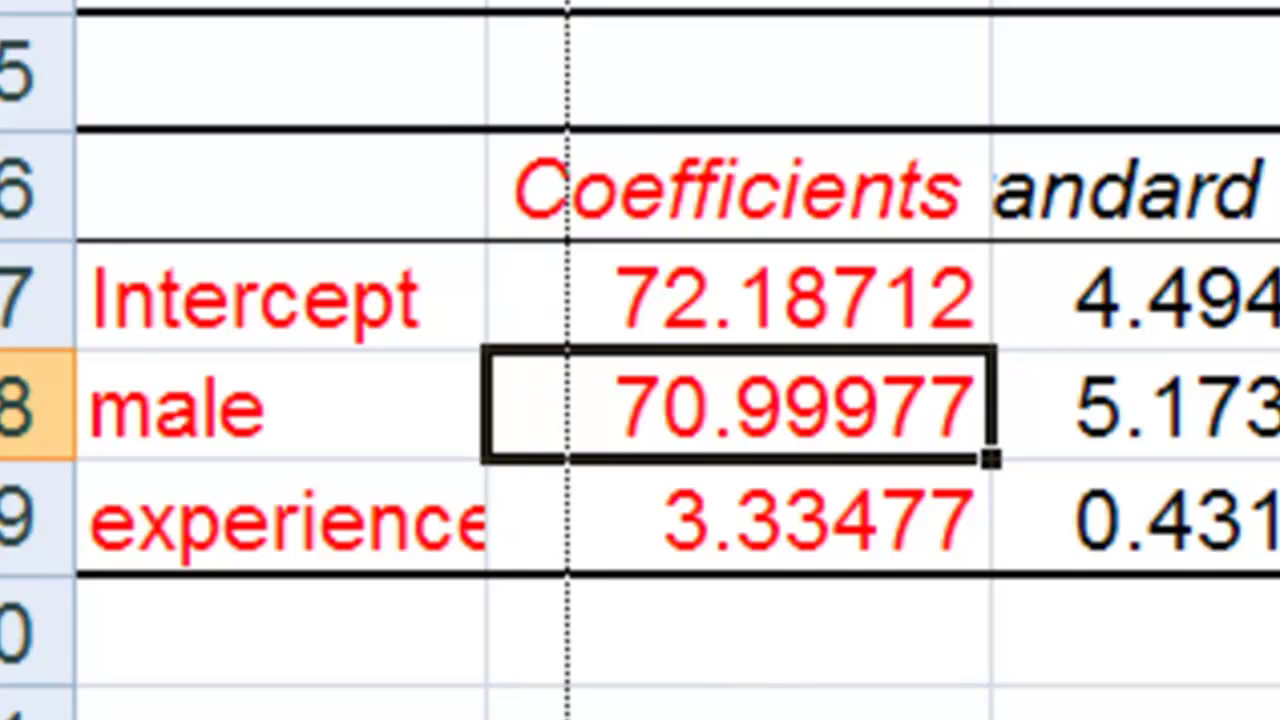
left_click_drag(487, 0, 571, 0)
left_click(243, 314)
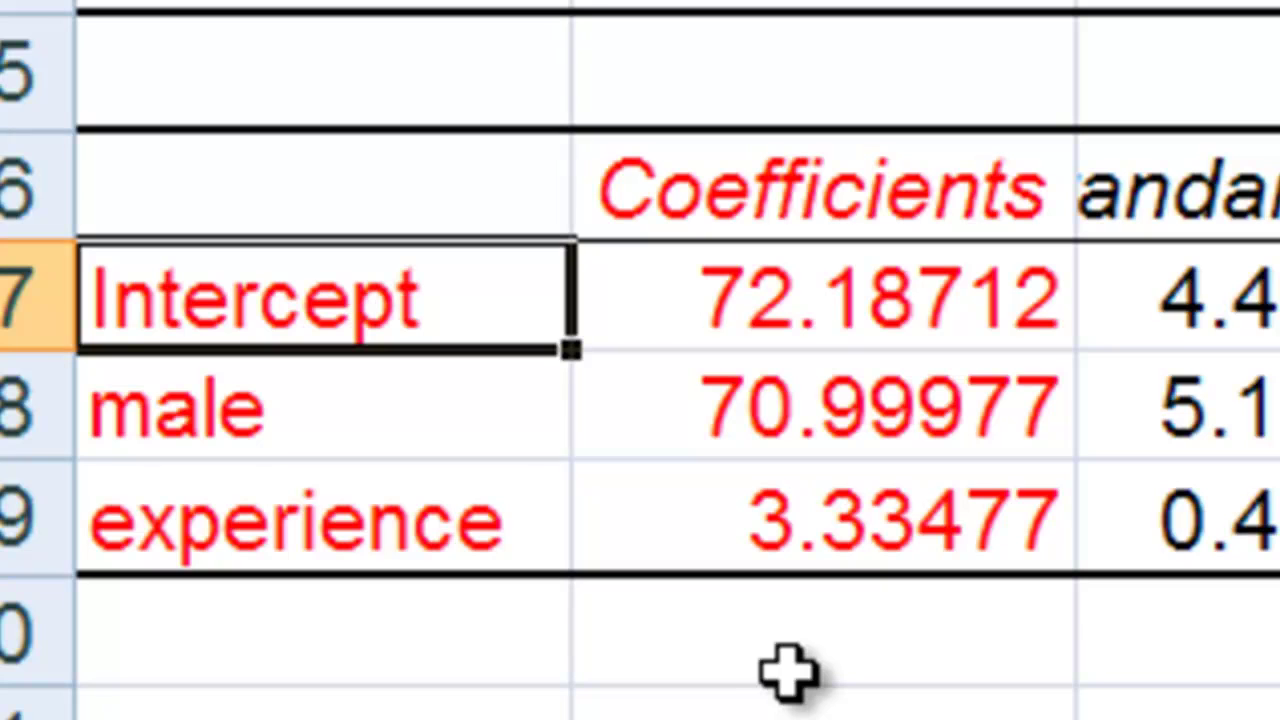
- Copy the variable names and coefficients in A16:B19, including the header row, to the empty area starting at A21
left_click(506, 406)
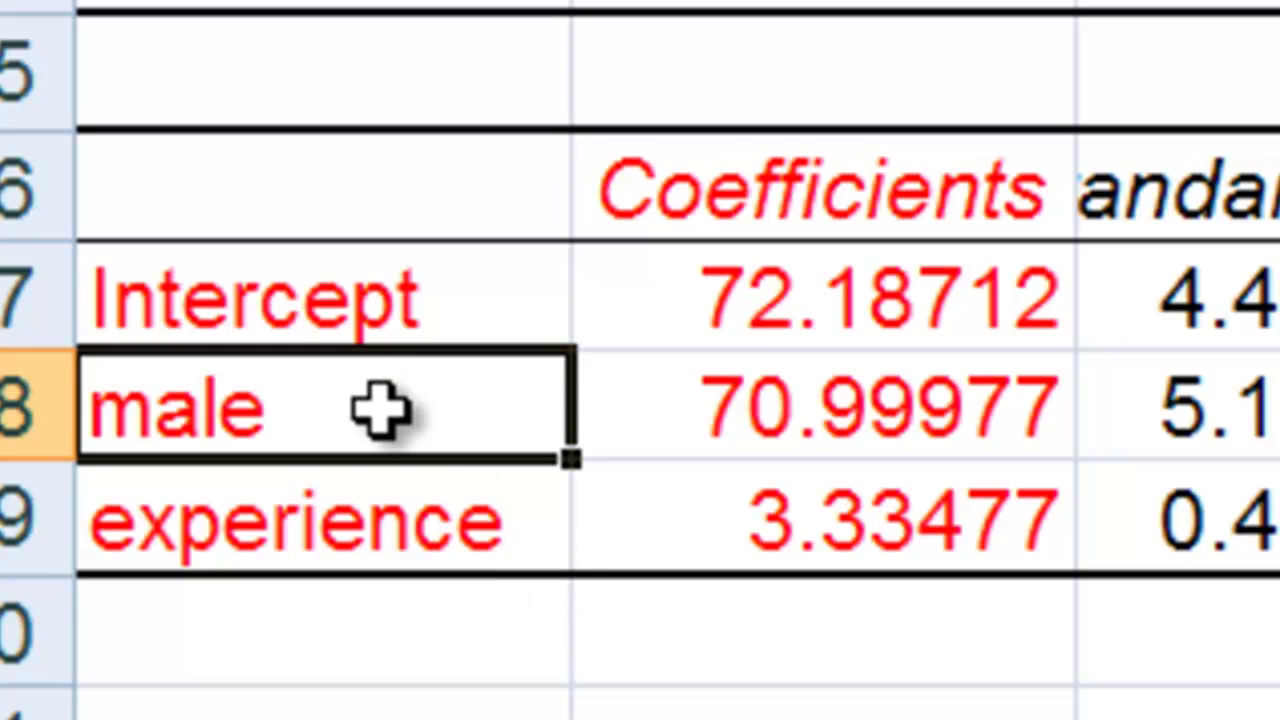
left_click(380, 525)
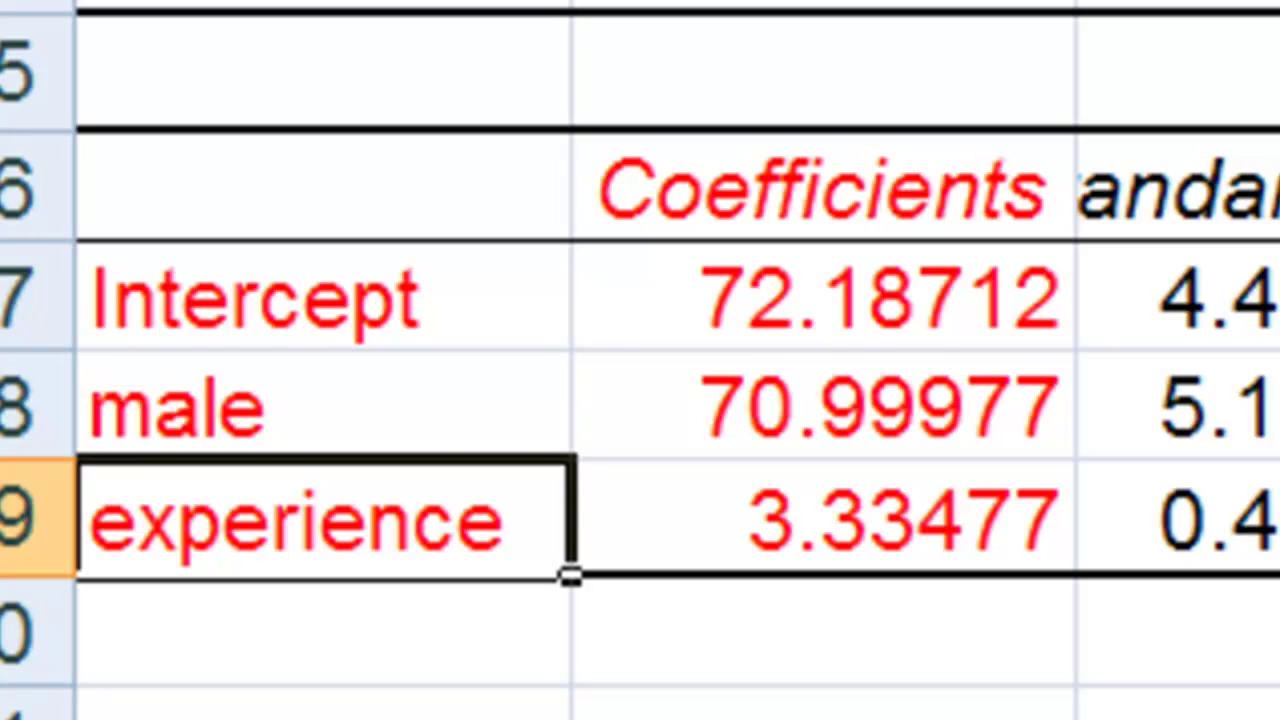
left_click(425, 188)
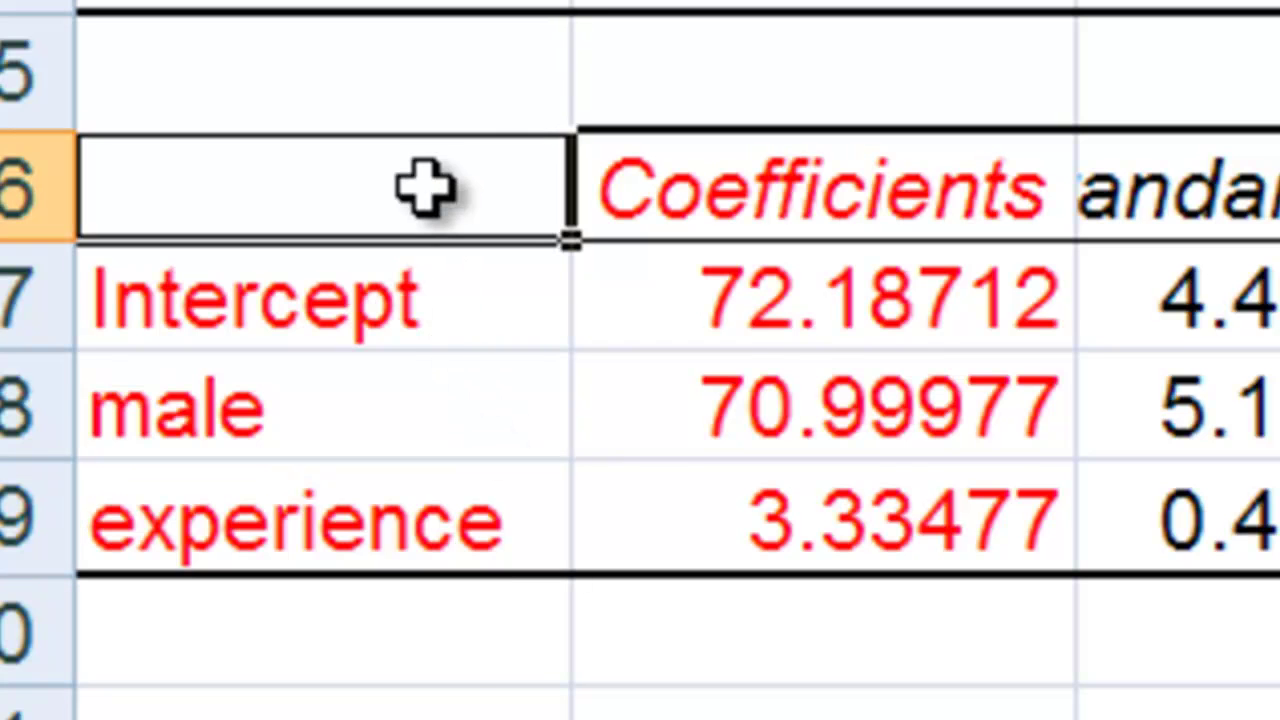
mouse_move(425, 188)
left_mouse_down()
mouse_move(583, 249)
mouse_move(677, 486)
left_mouse_up()
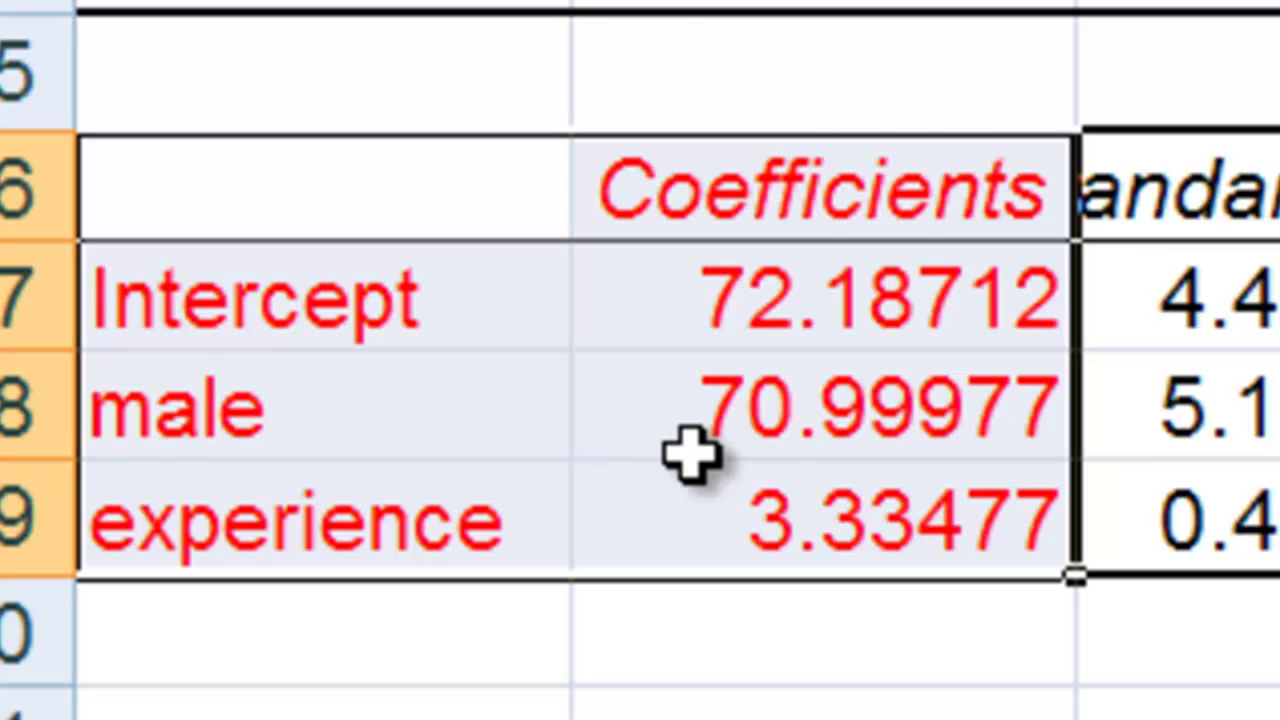
right_click(689, 455)
left_click(880, 5)
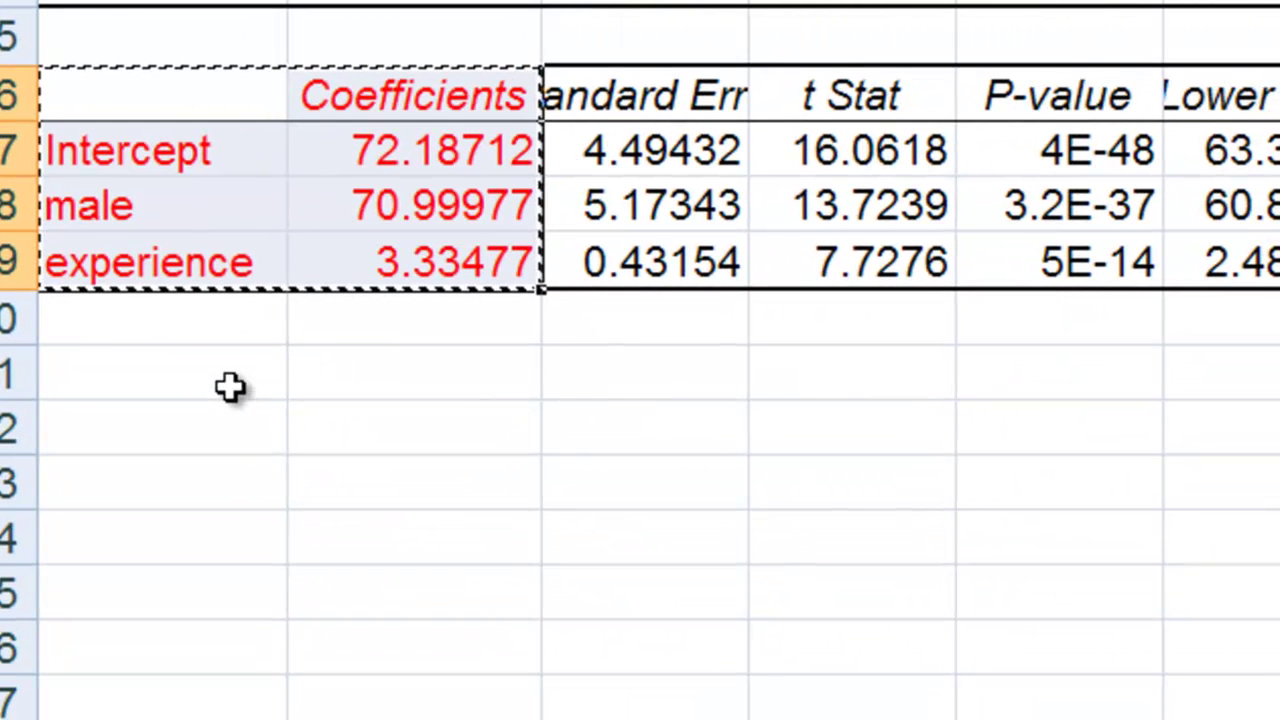
right_click(230, 388)
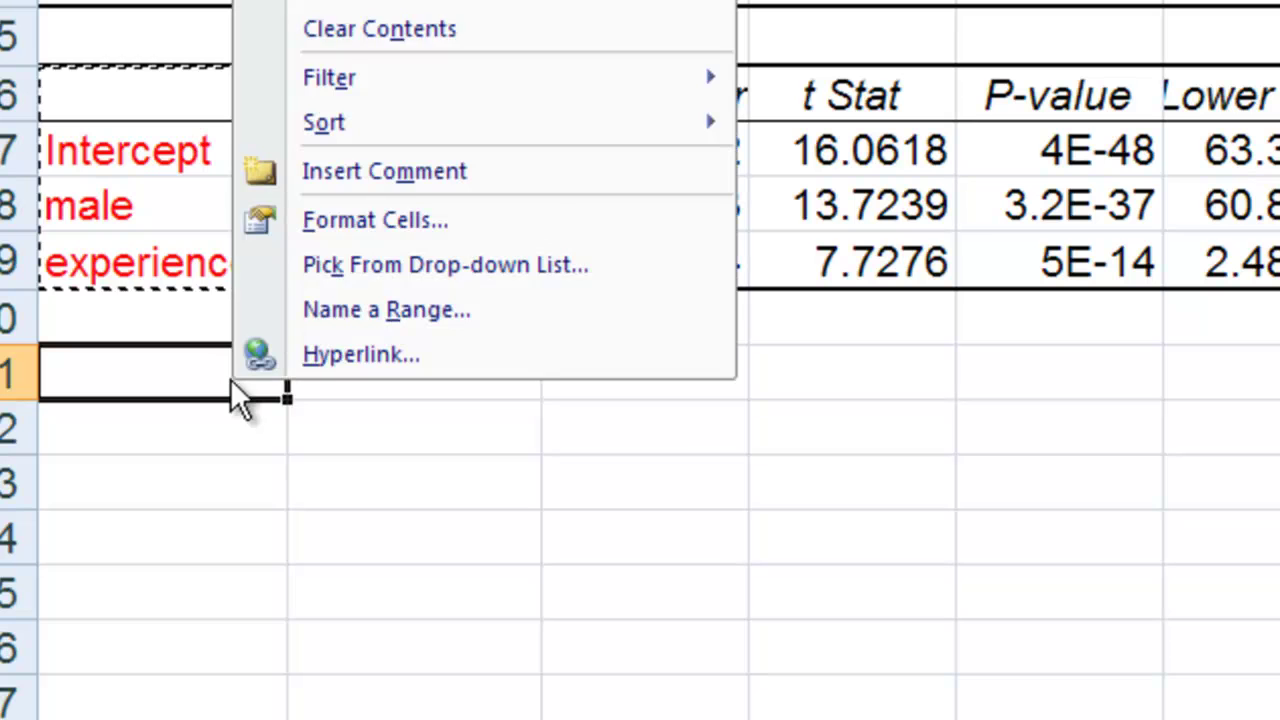
left_click(290, 2)
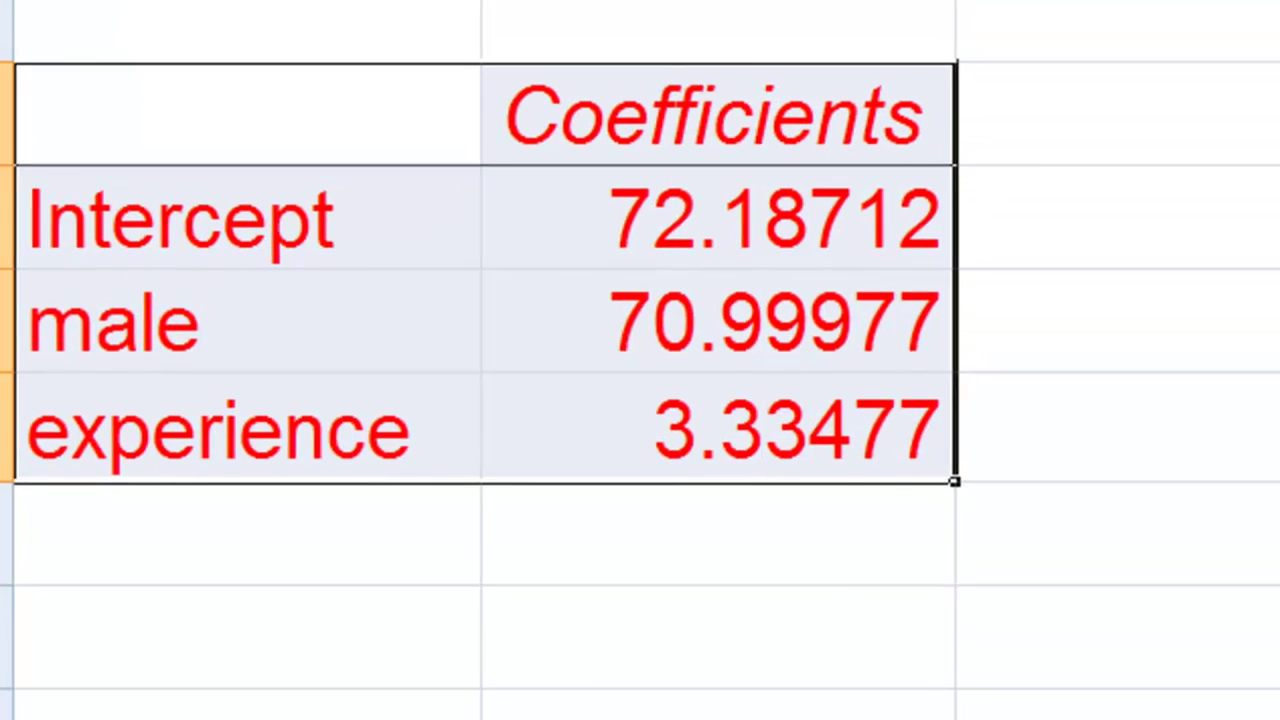
- Add the header "Explanatory Variables" in C21, beside the copied Coefficients header
left_click(1220, 23)
key("Down")
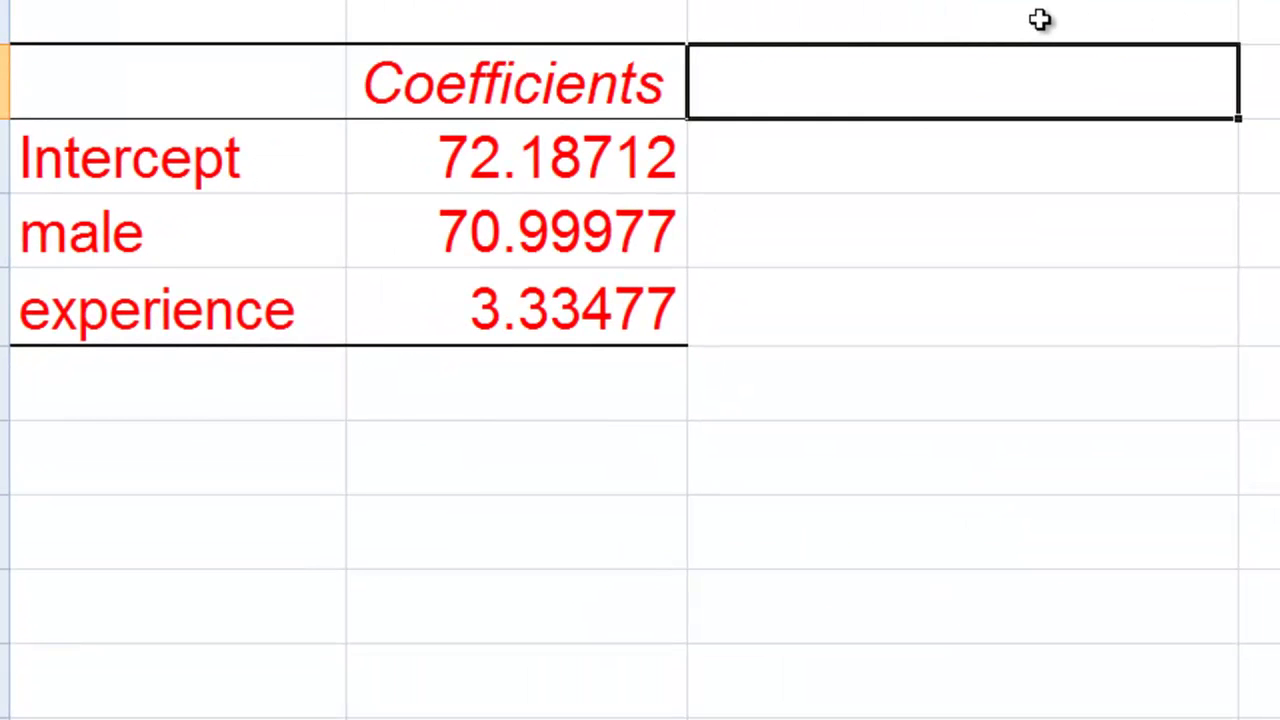
type("Explanato")
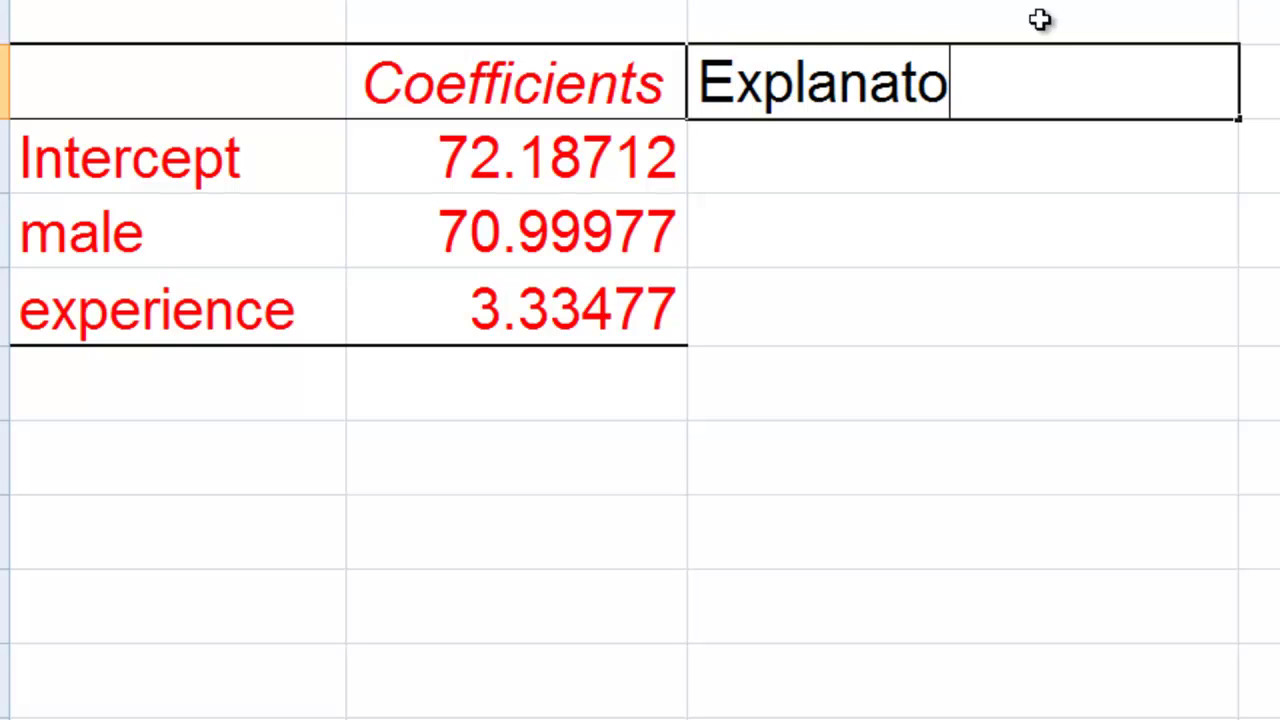
type("ry Variabl")
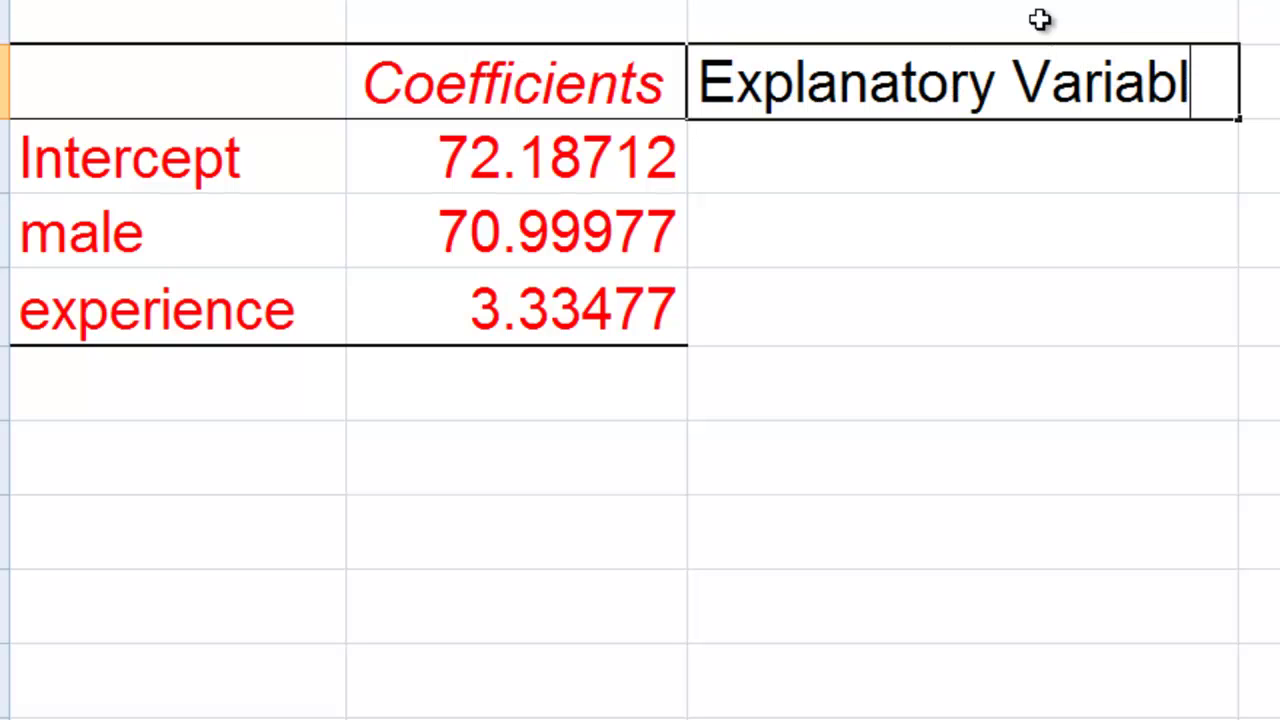
type("es")
key("Return")
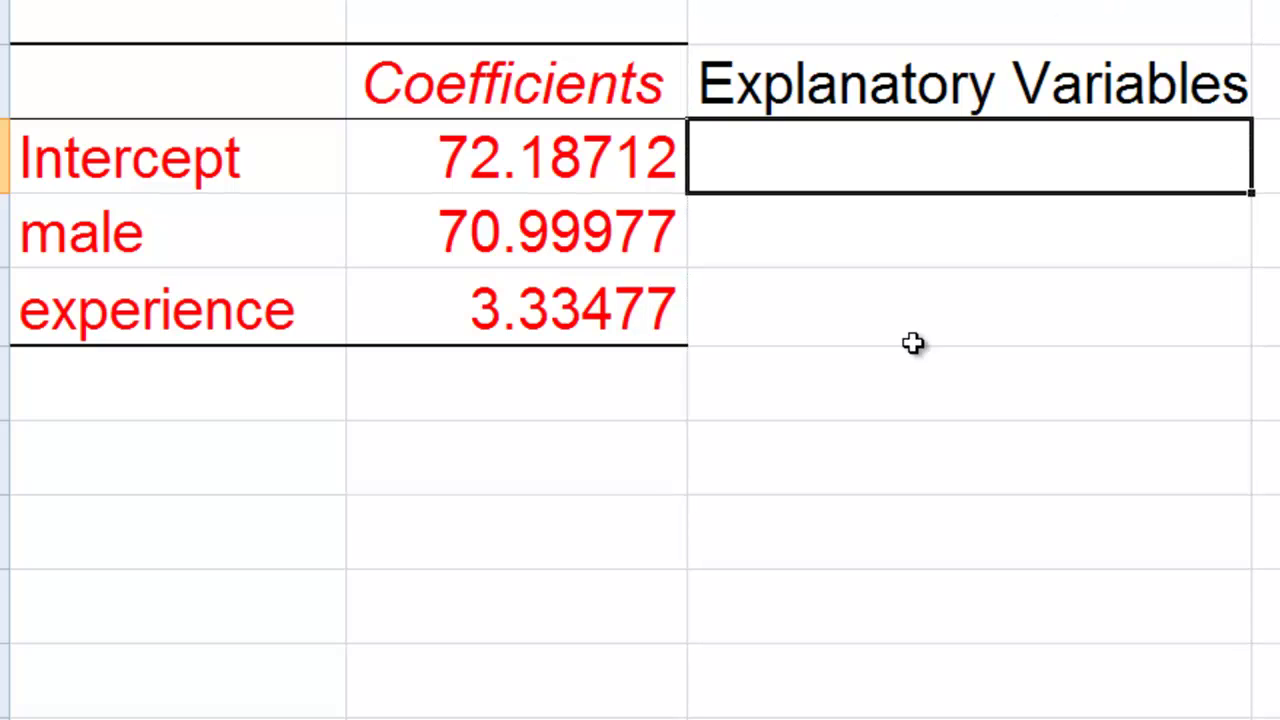
- Enter the explanatory variable values in the new column: 1 for Intercept, 0 for male and 5 for experience
left_click(909, 237)
left_click(285, 232)
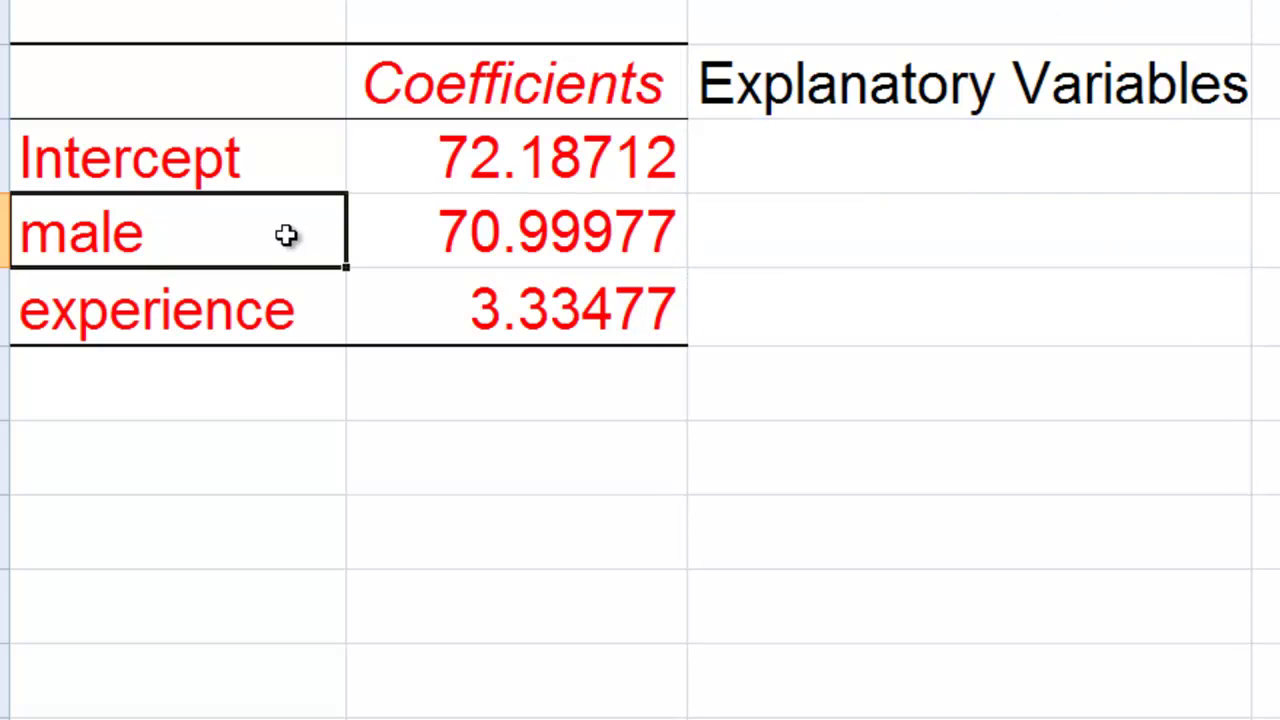
left_click(1138, 309)
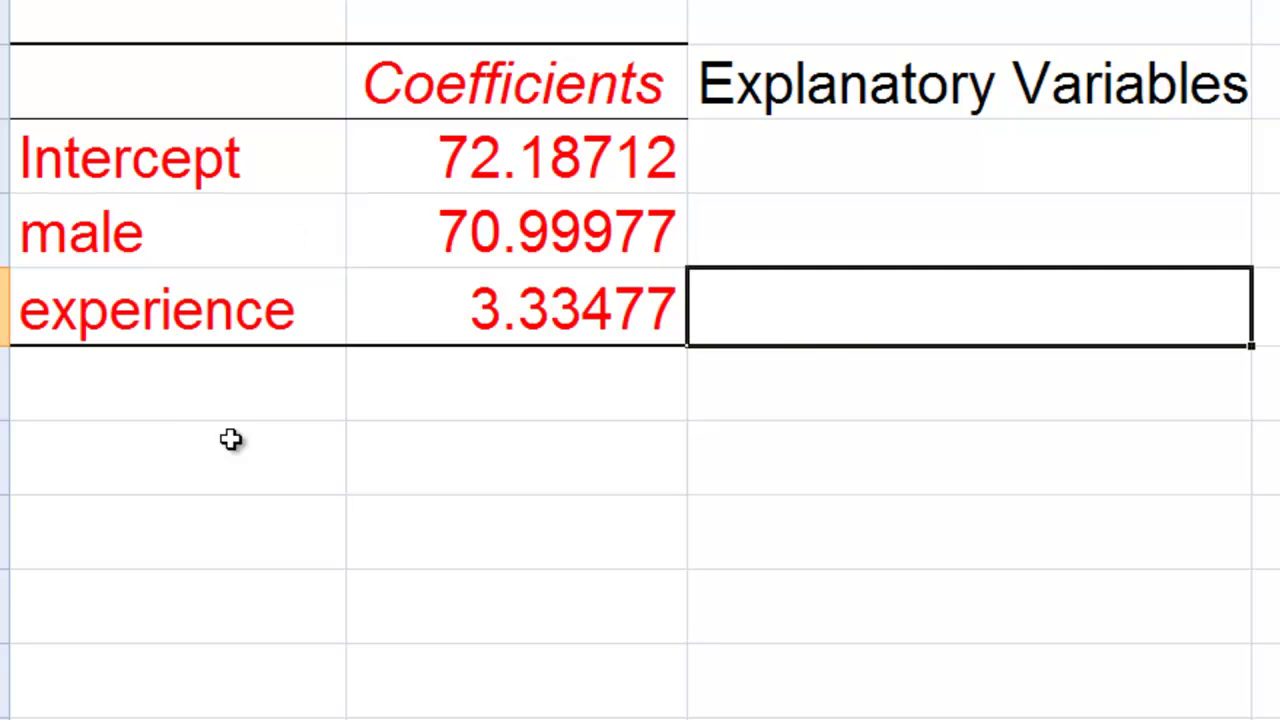
left_click(181, 316)
left_click(978, 160)
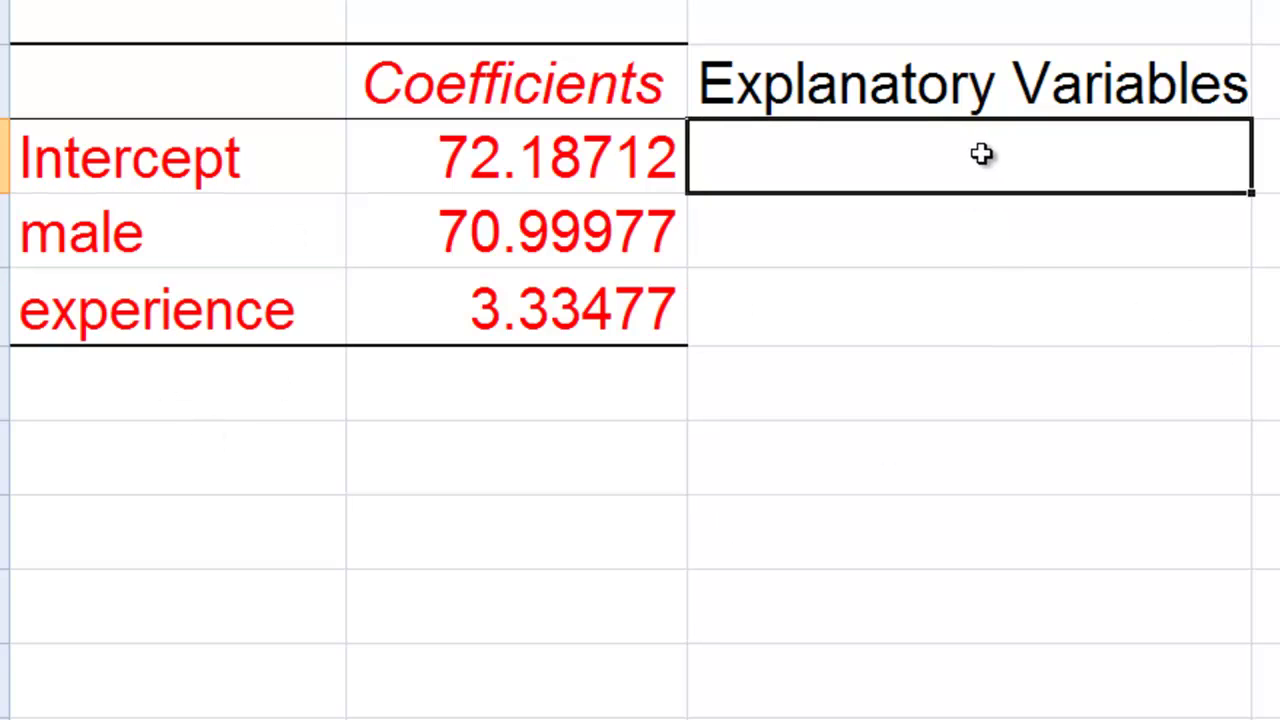
type("1")
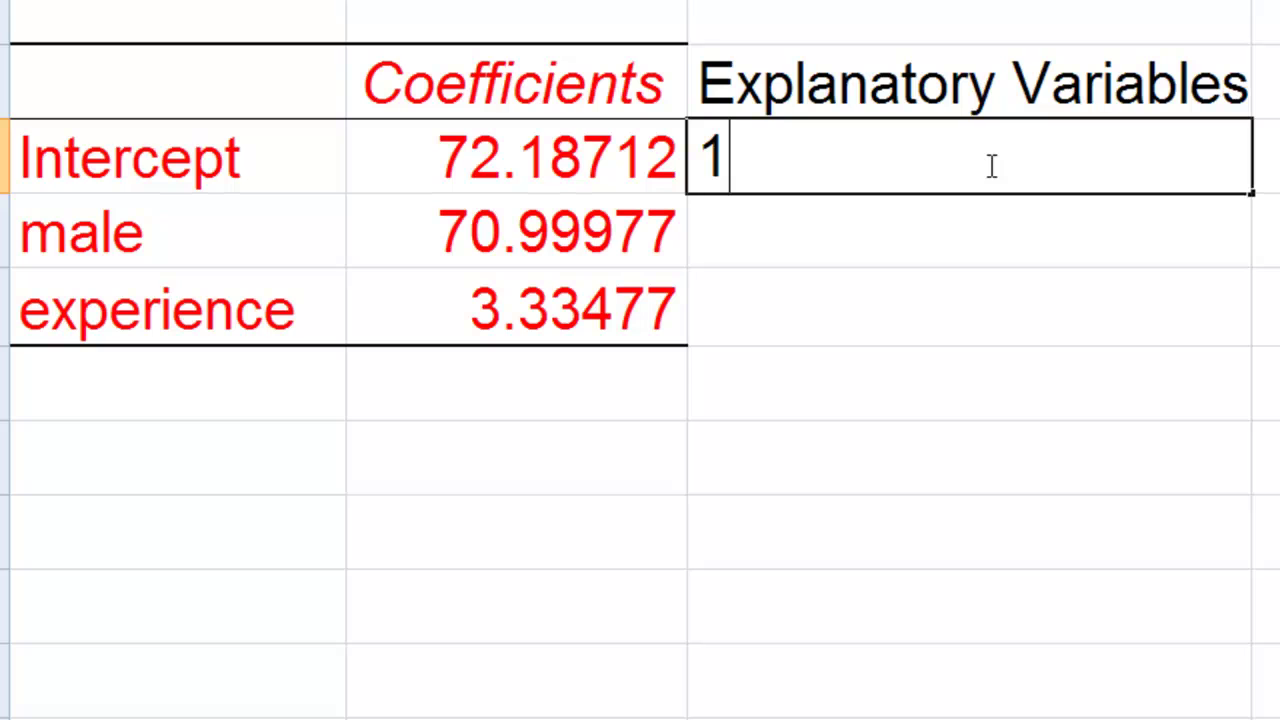
key("Return")
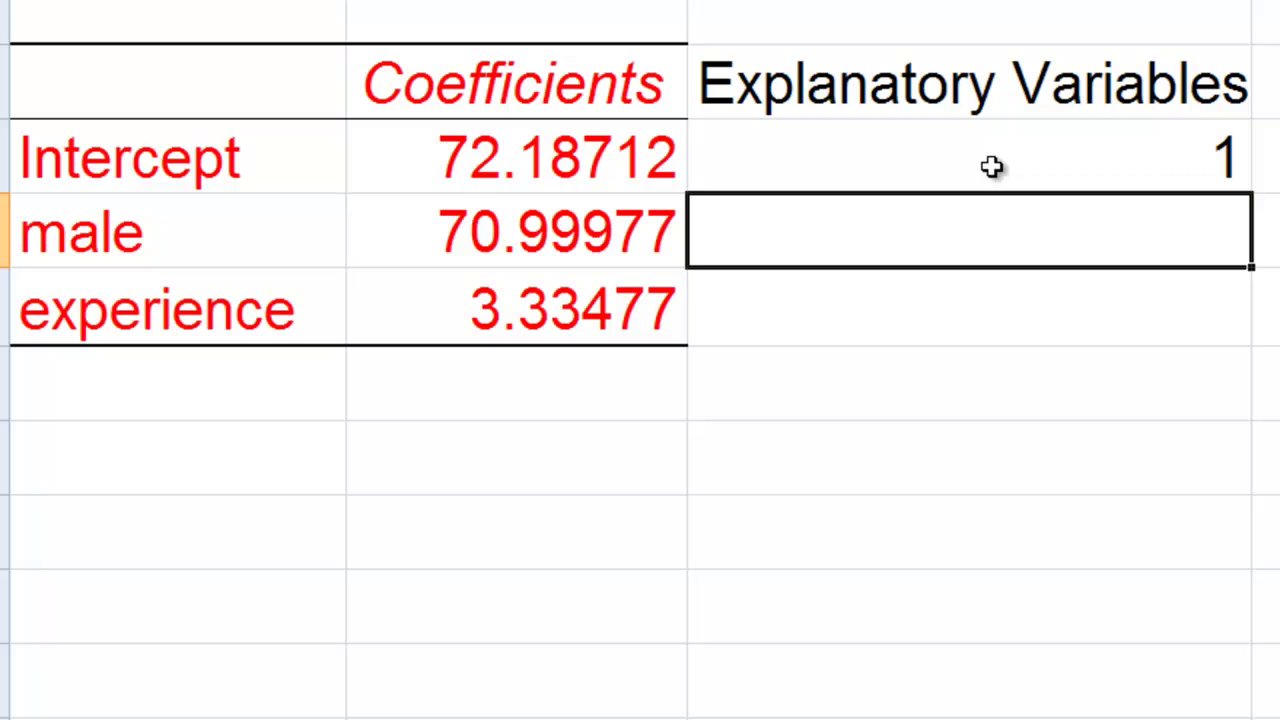
type("0")
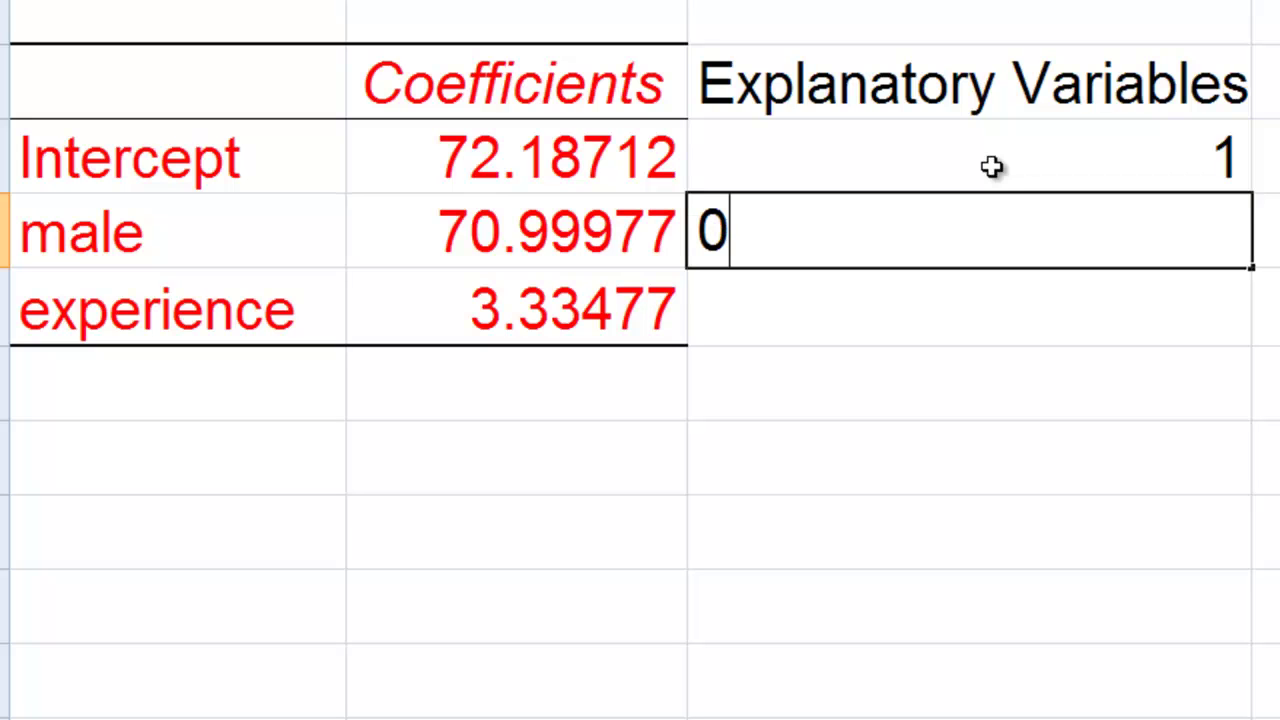
key("Return")
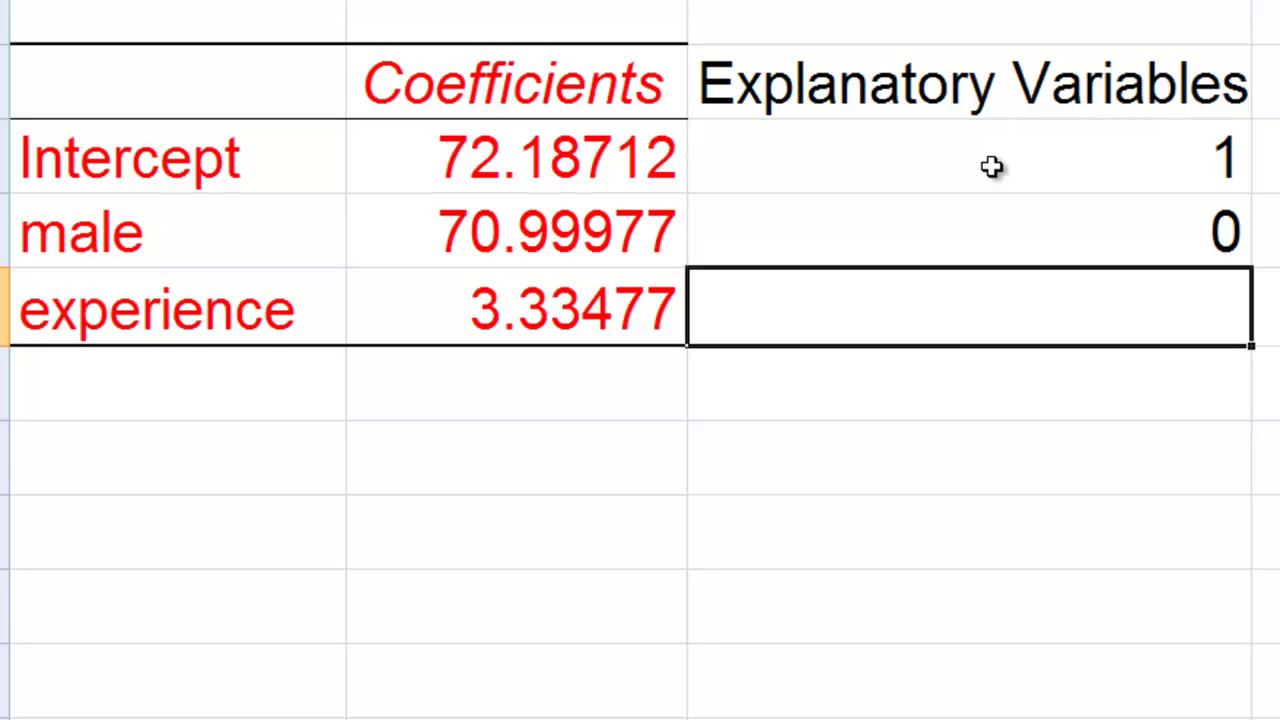
type("5")
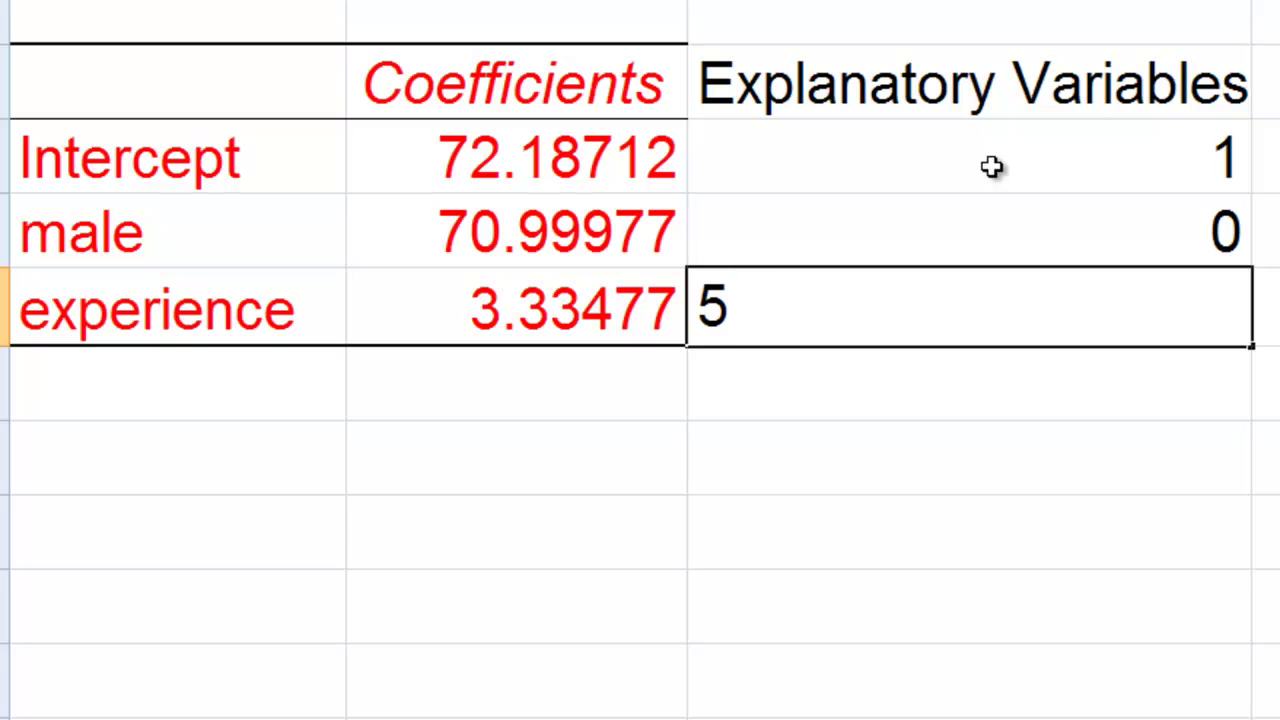
key("Return")
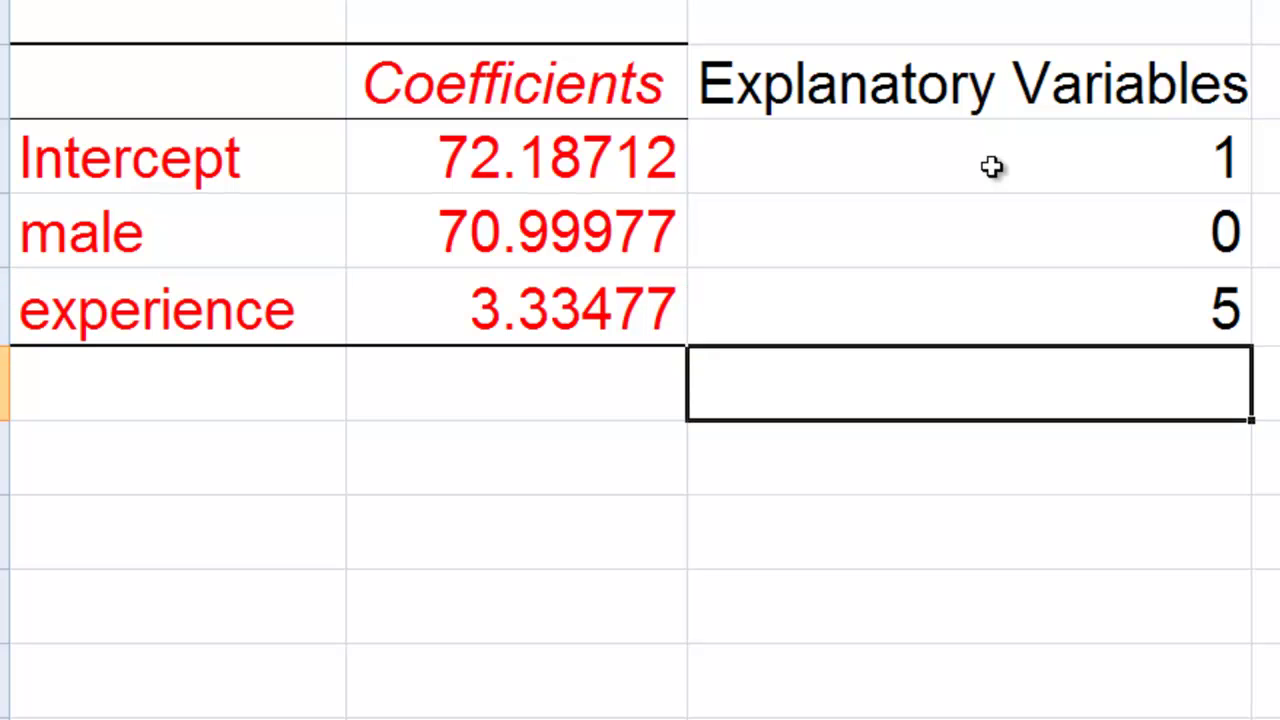
key("Up")
key("Up")
key("Up")
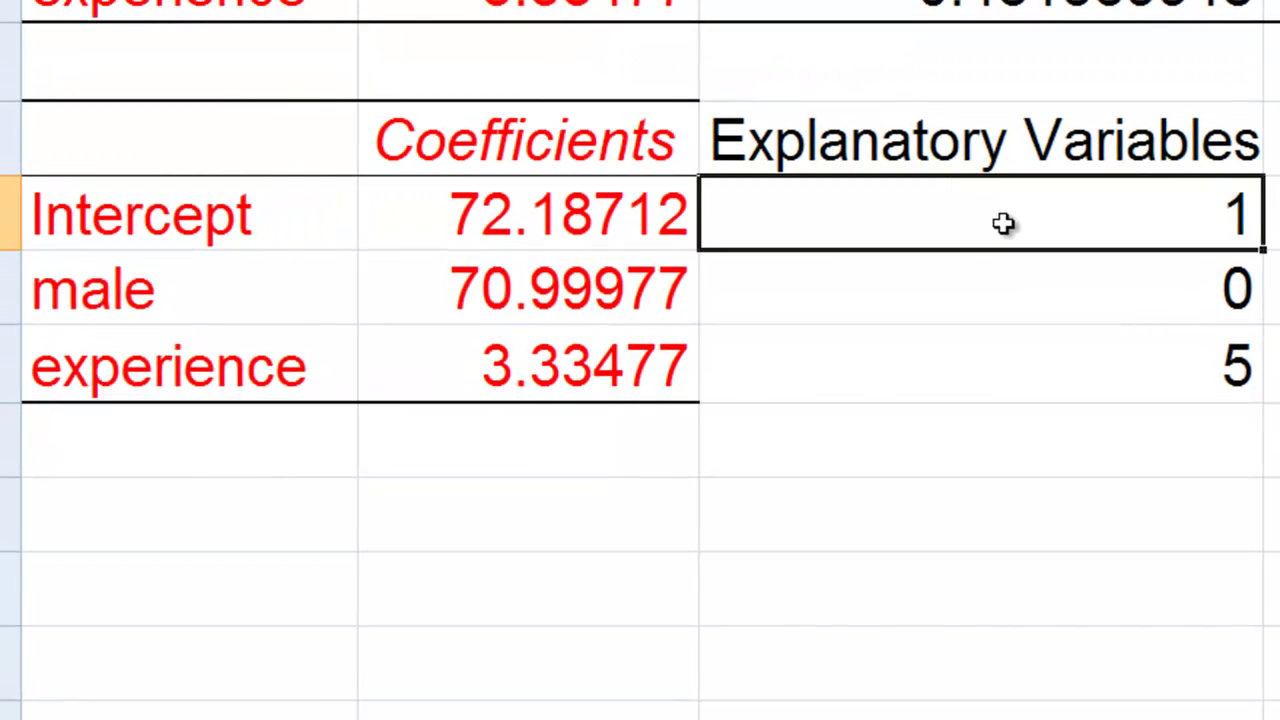
key("Left")
key("Down")
key("Down")
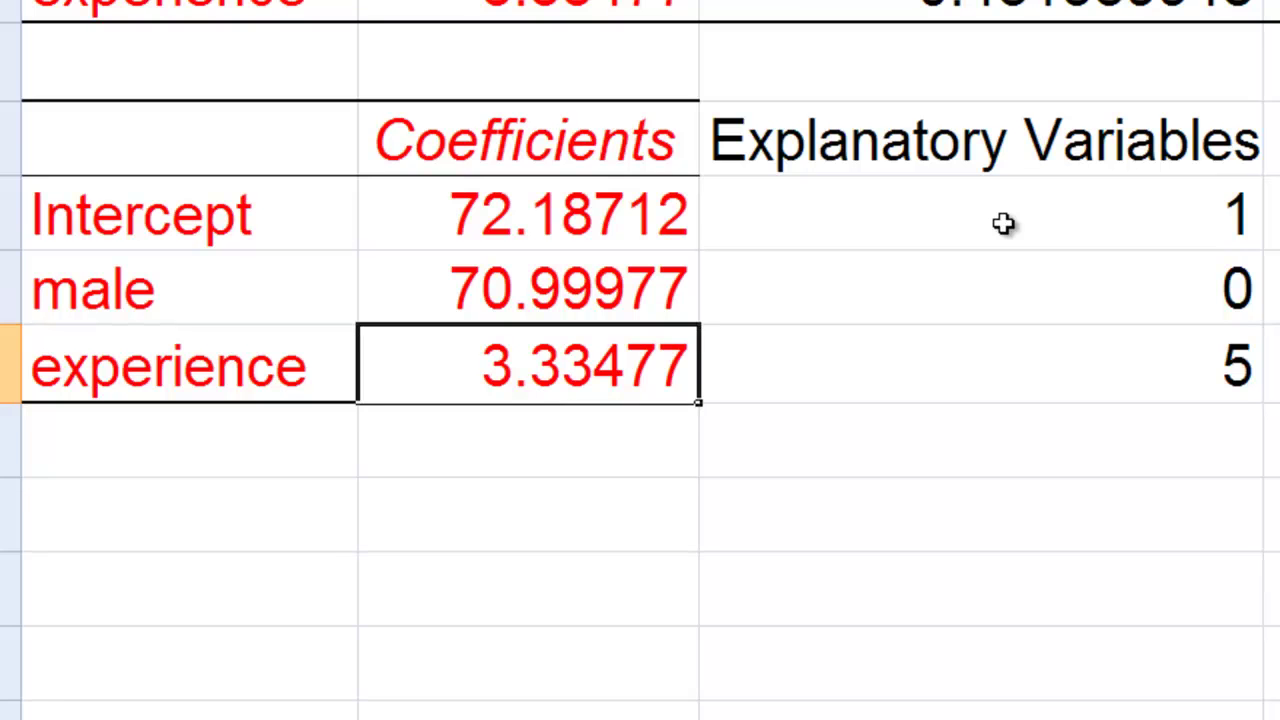
- Write the equation "Pred Dist = 72.19 + 71.00(male) + 3.34(experience)" in A20, above the copied coefficients table, and colour it blue
key("Up")
key("Up")
key("Up")
key("Up")
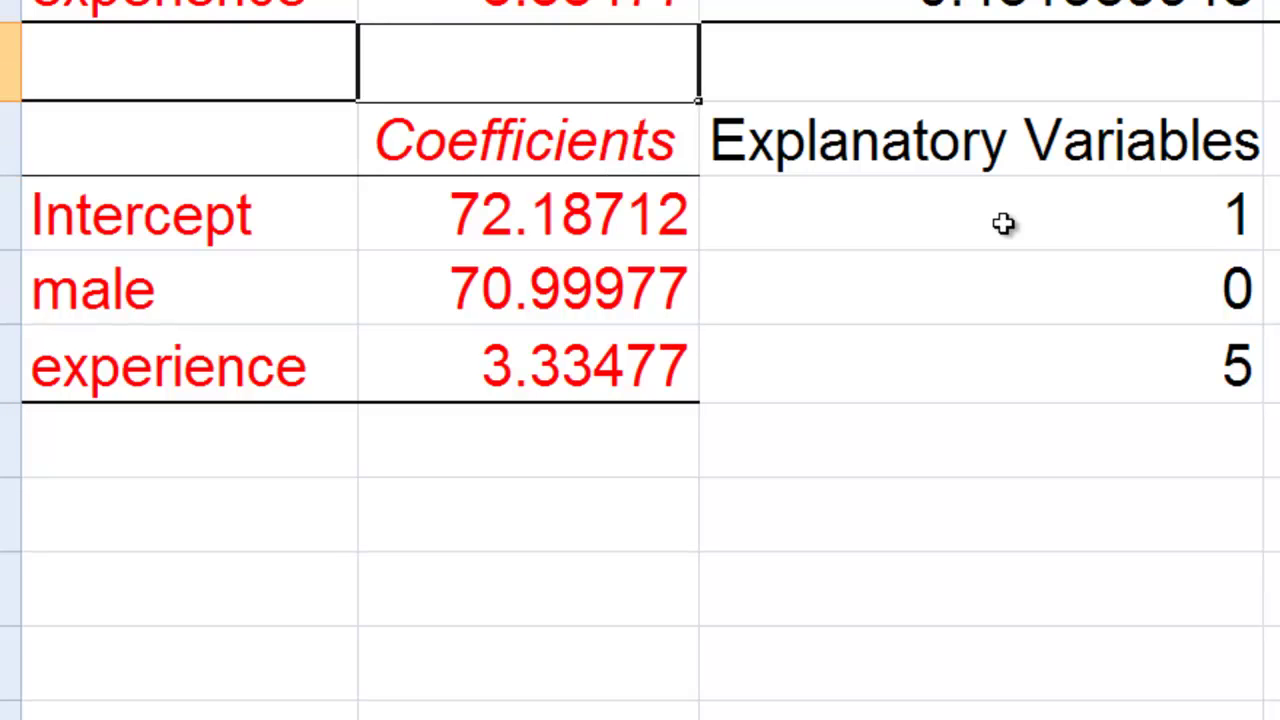
key("Left")
type("Or")
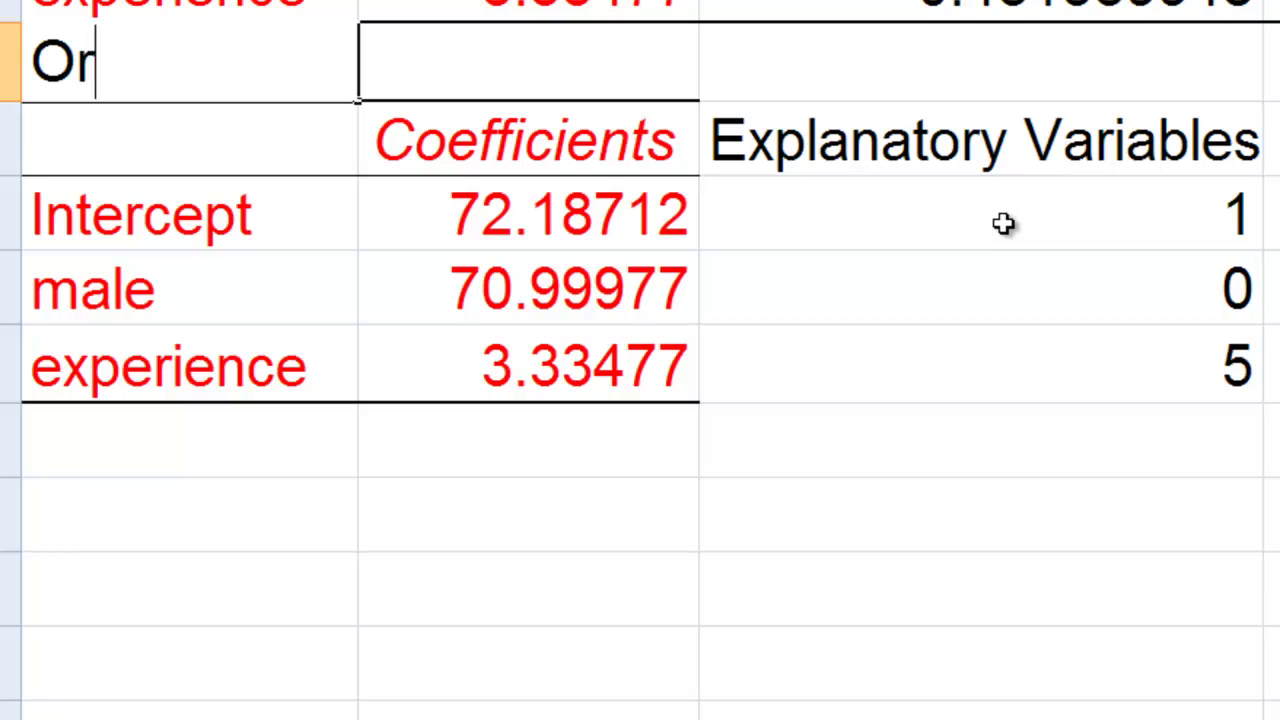
key("BackSpace")
key("BackSpace")
type("Pred Dist")
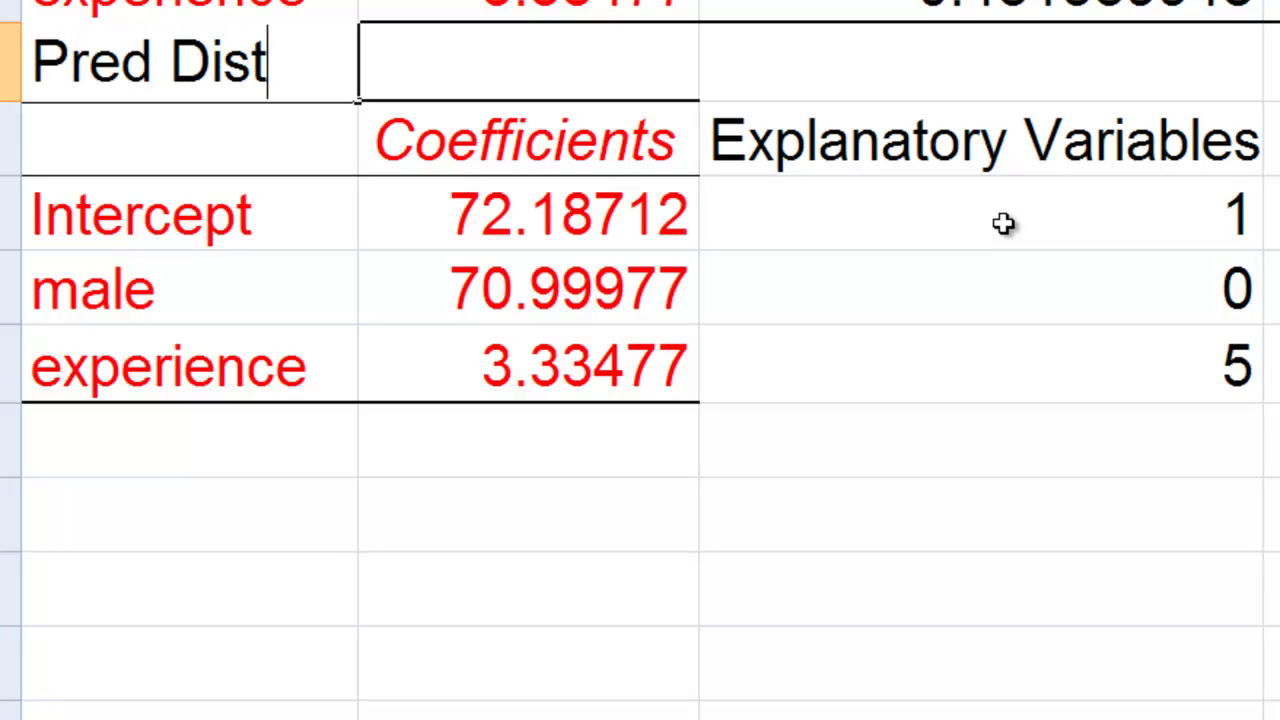
type(" = 7")
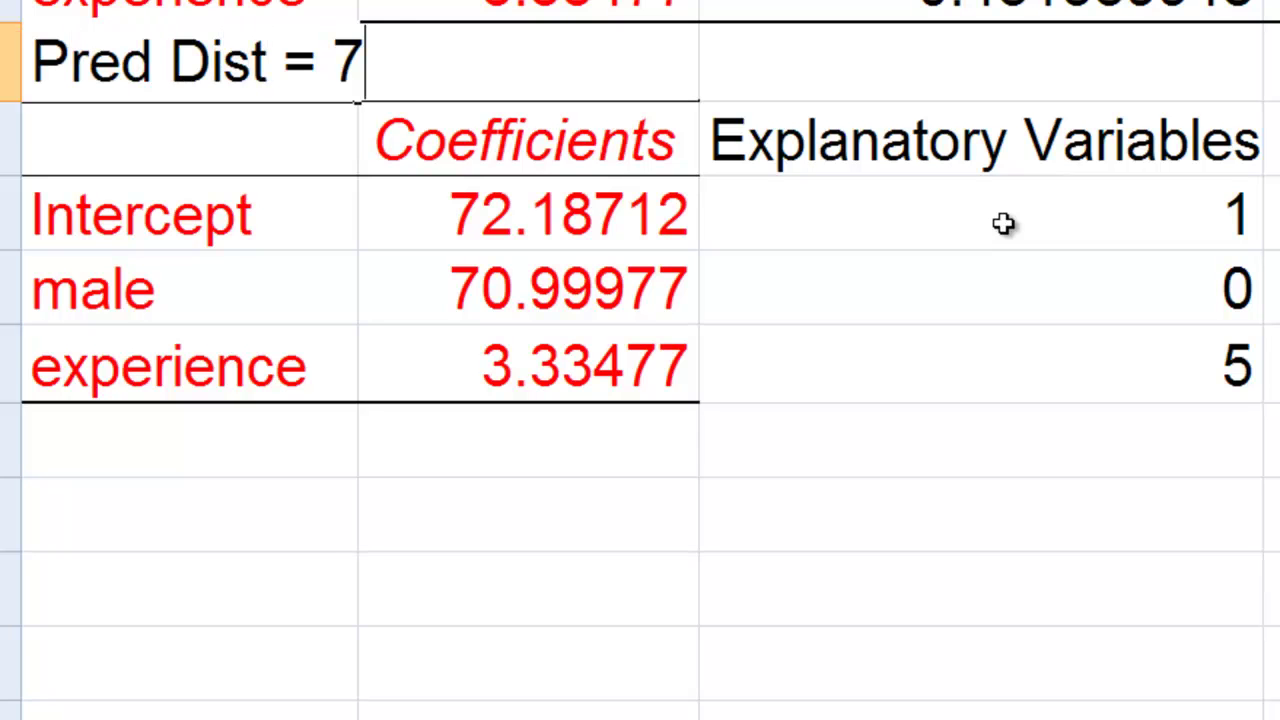
type("2.19 ")
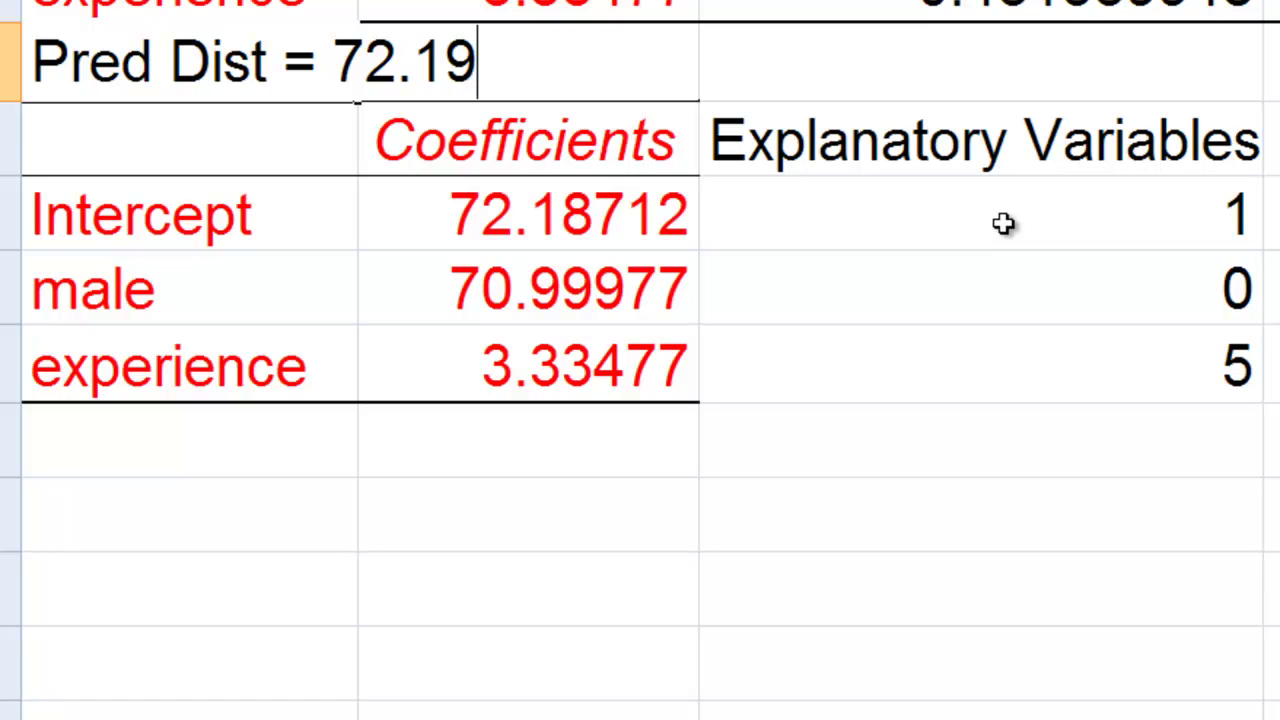
type("+ 71")
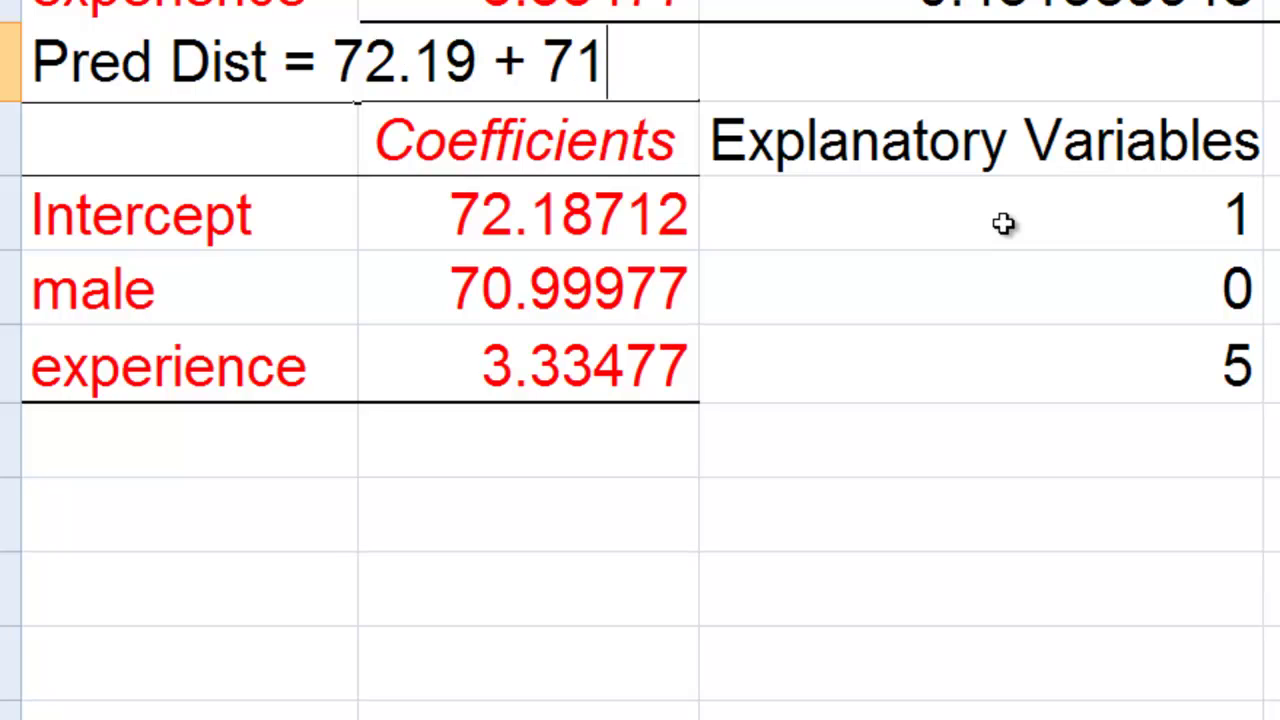
type(".00")
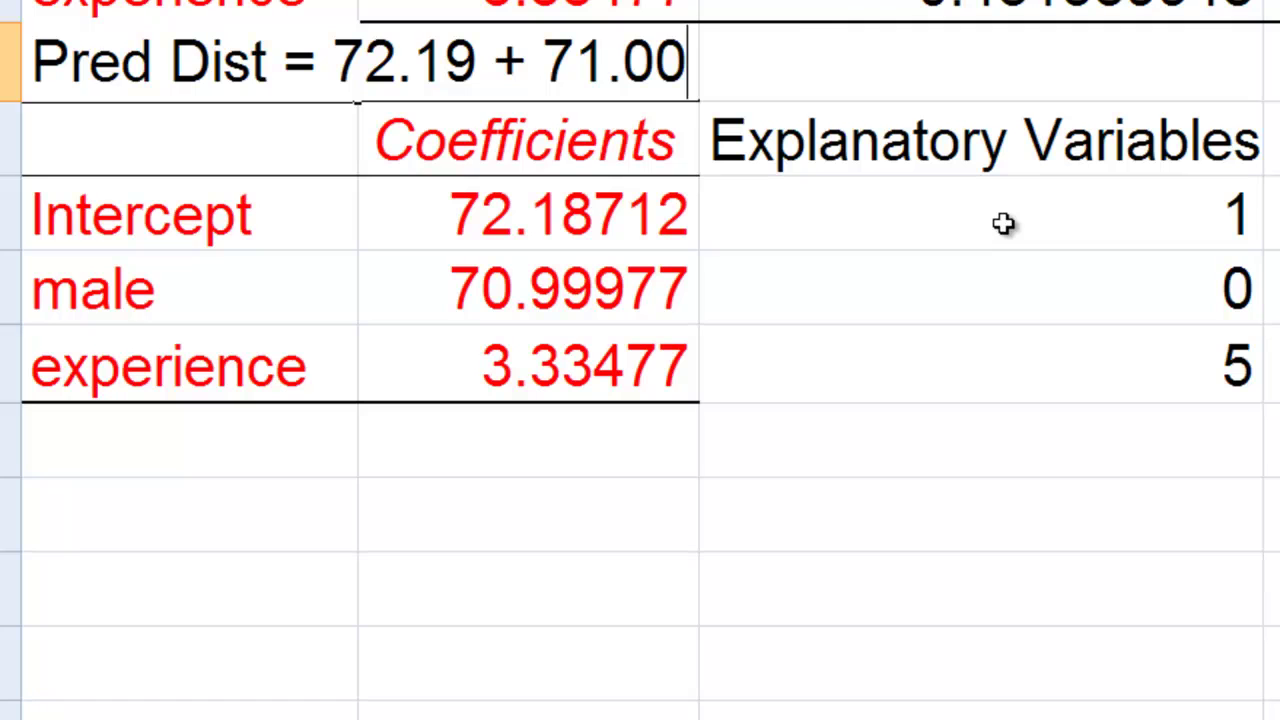
type("(male) +")
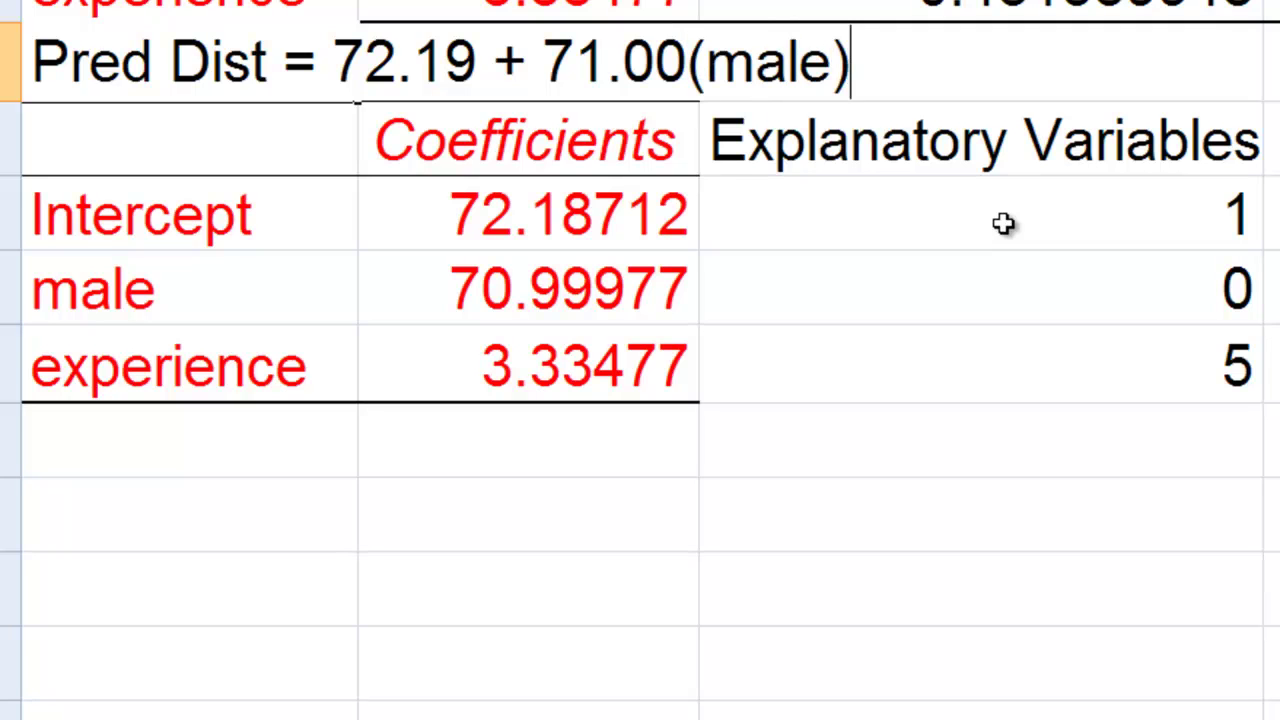
type(" 3.")
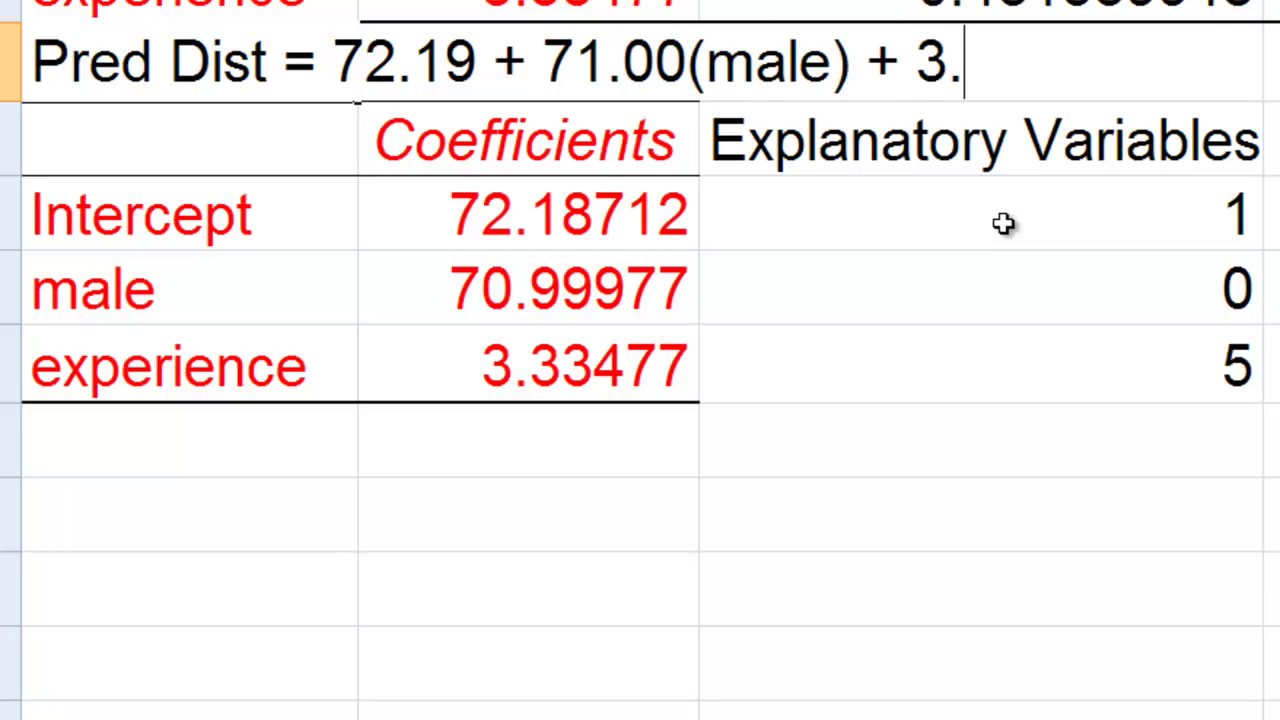
type("34")
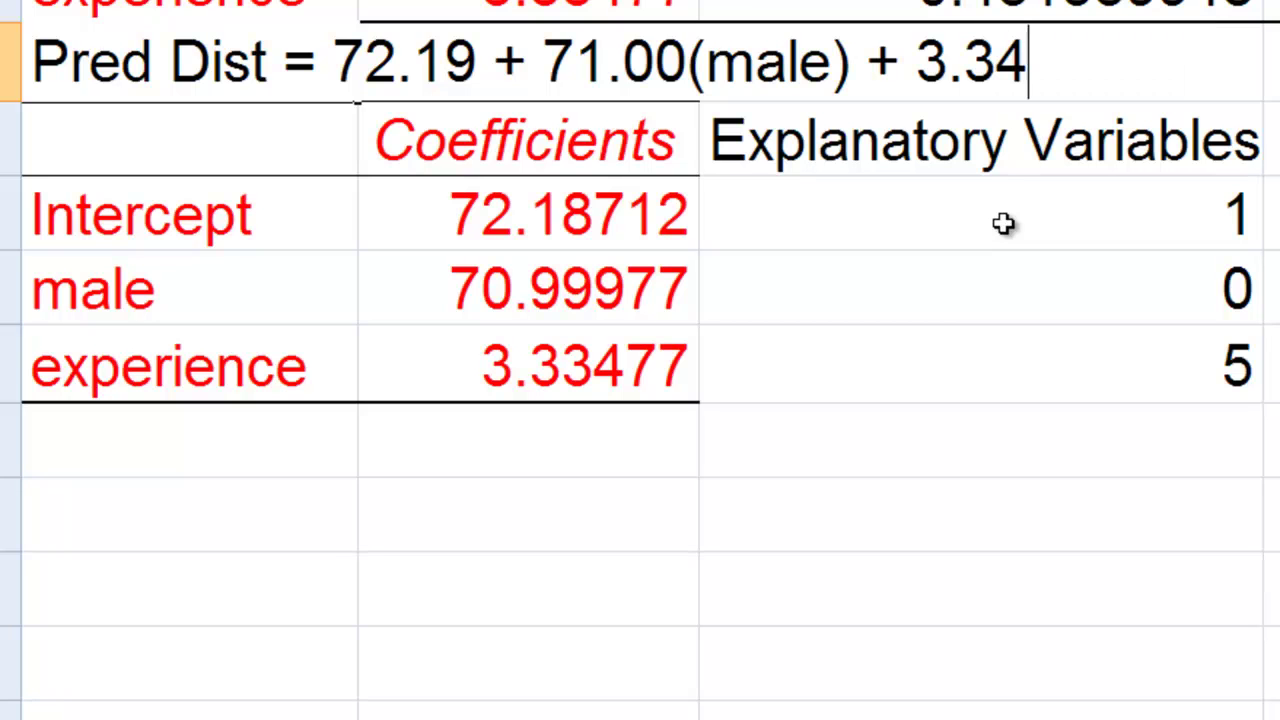
type("(experienc")
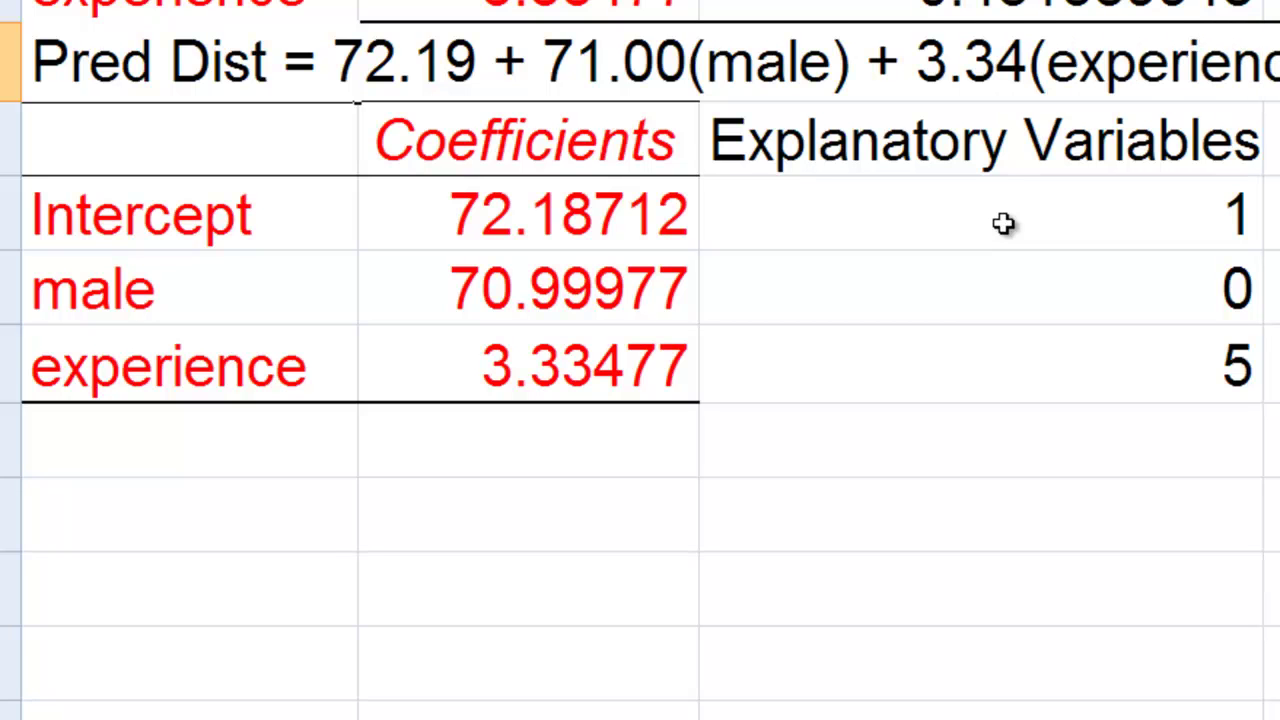
key("Return")
key("Up")
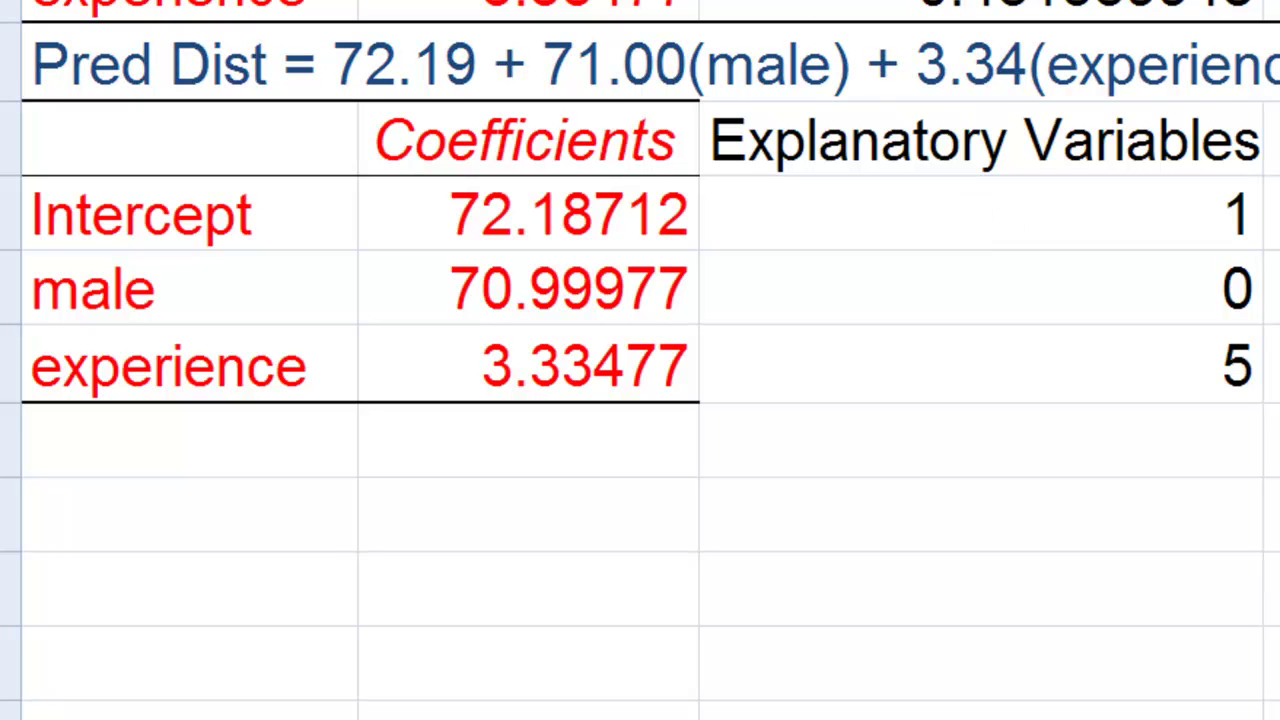
left_click(742, 70)
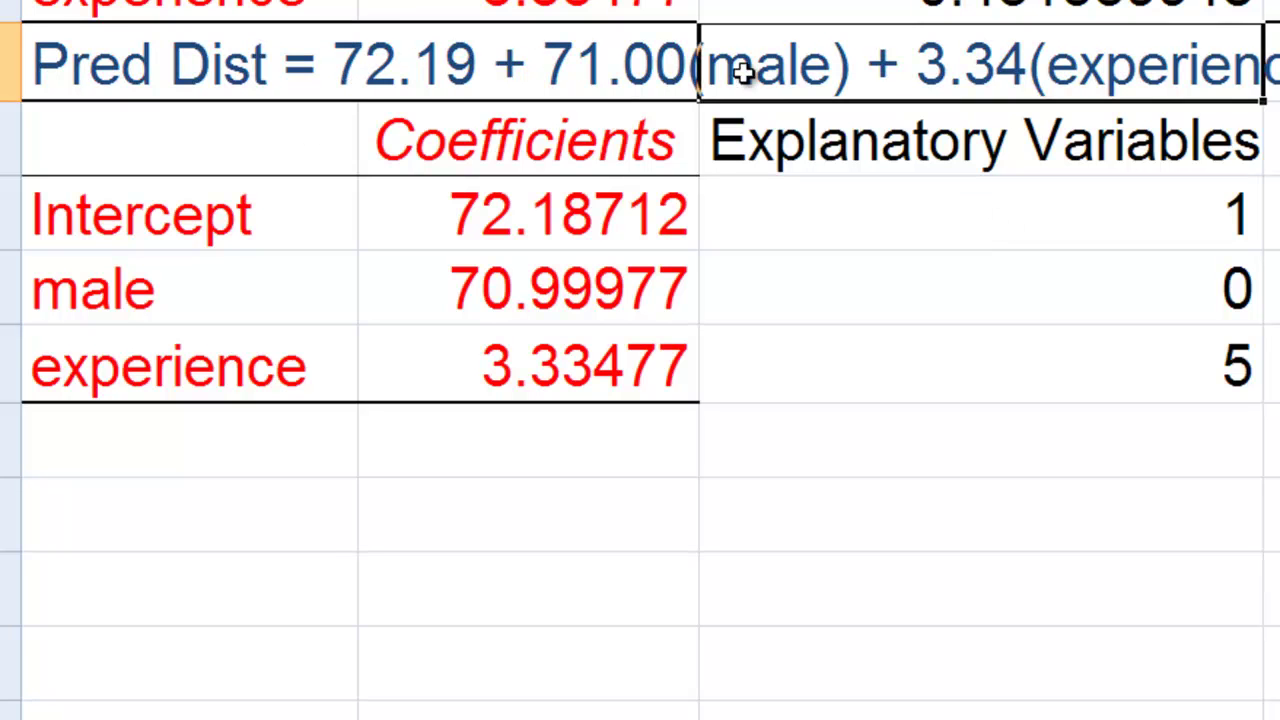
- Examine how the coefficients for intercept, male and experience pair with their explanatory variable values in the prediction equation
left_click(775, 253)
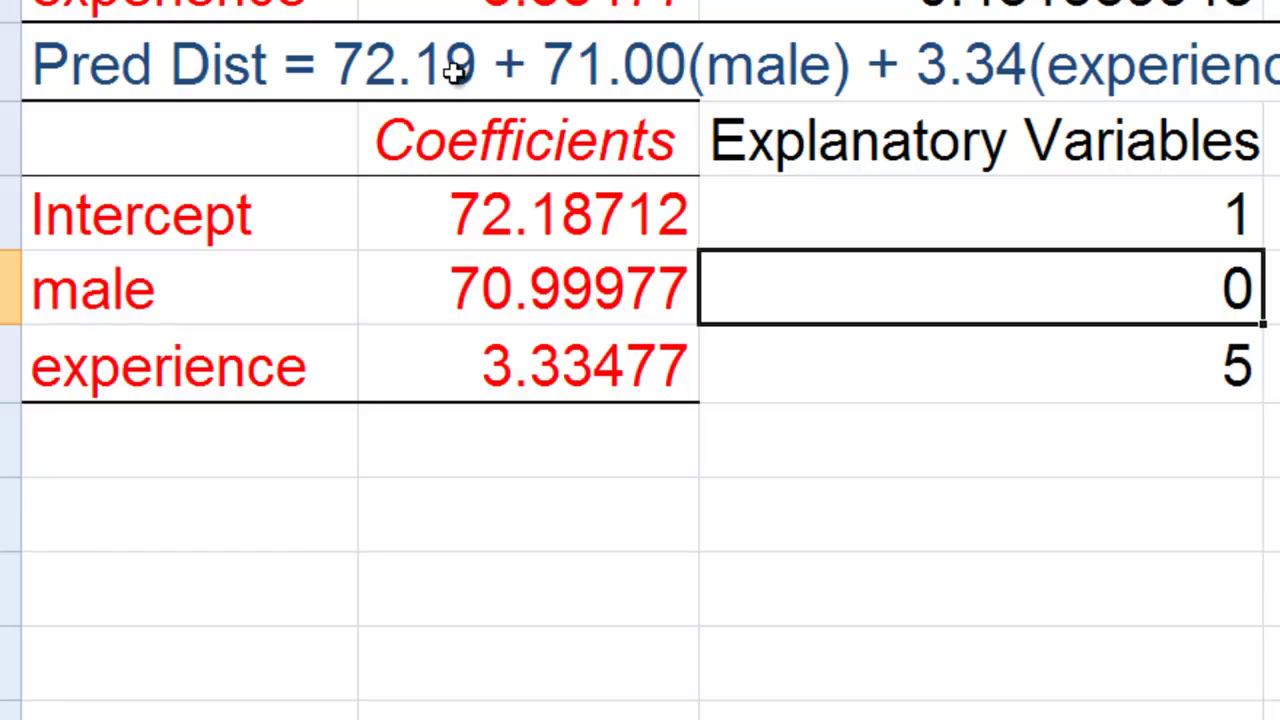
left_click(243, 63)
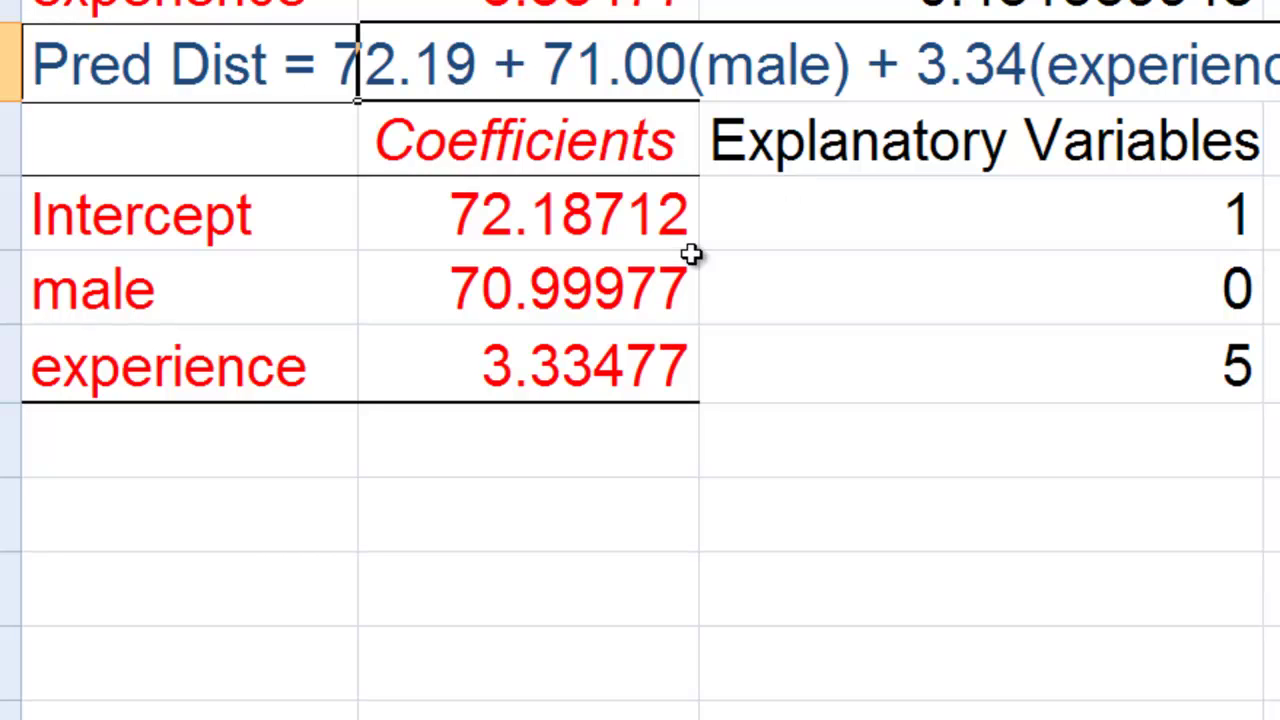
left_click(568, 212)
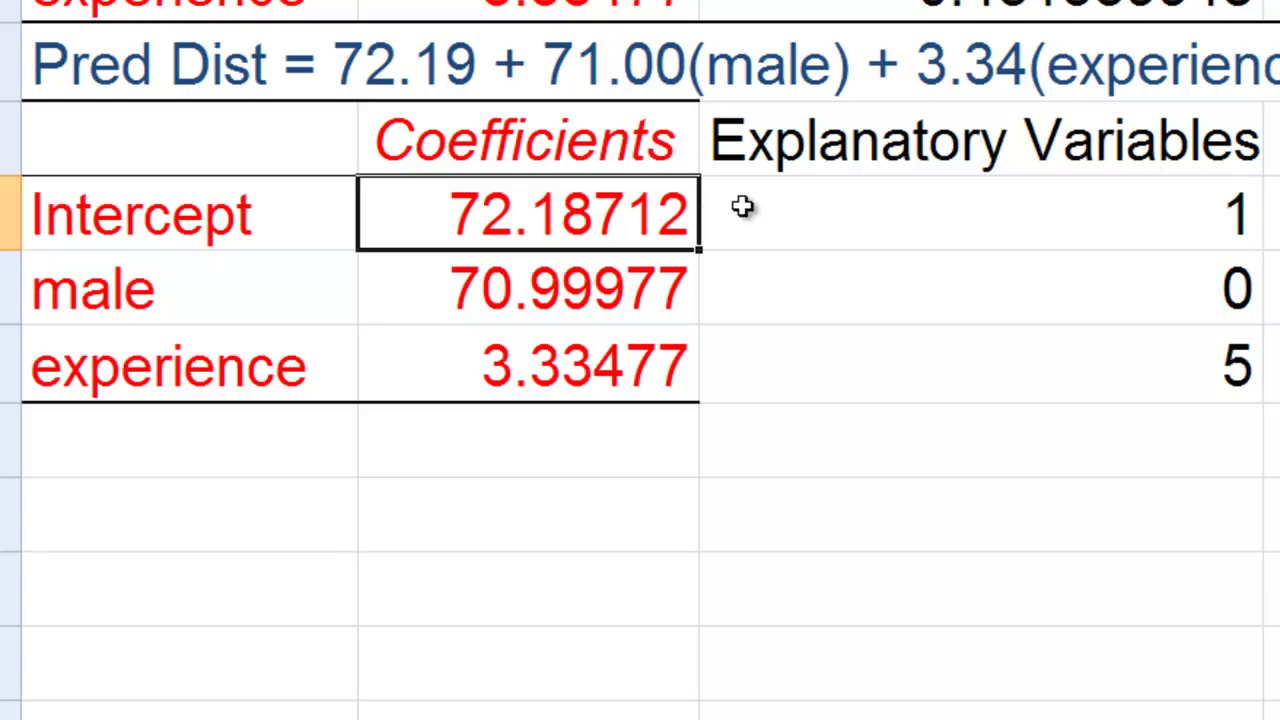
left_click(856, 217)
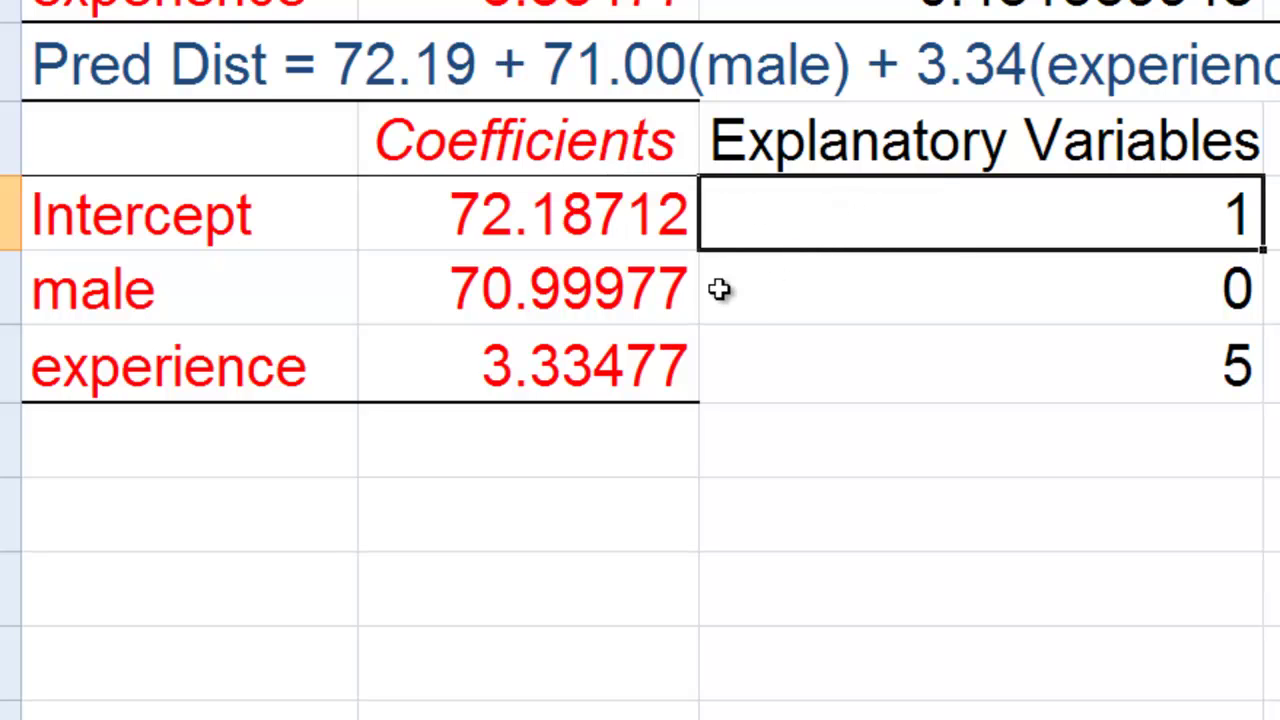
left_click(556, 289)
left_click(836, 277)
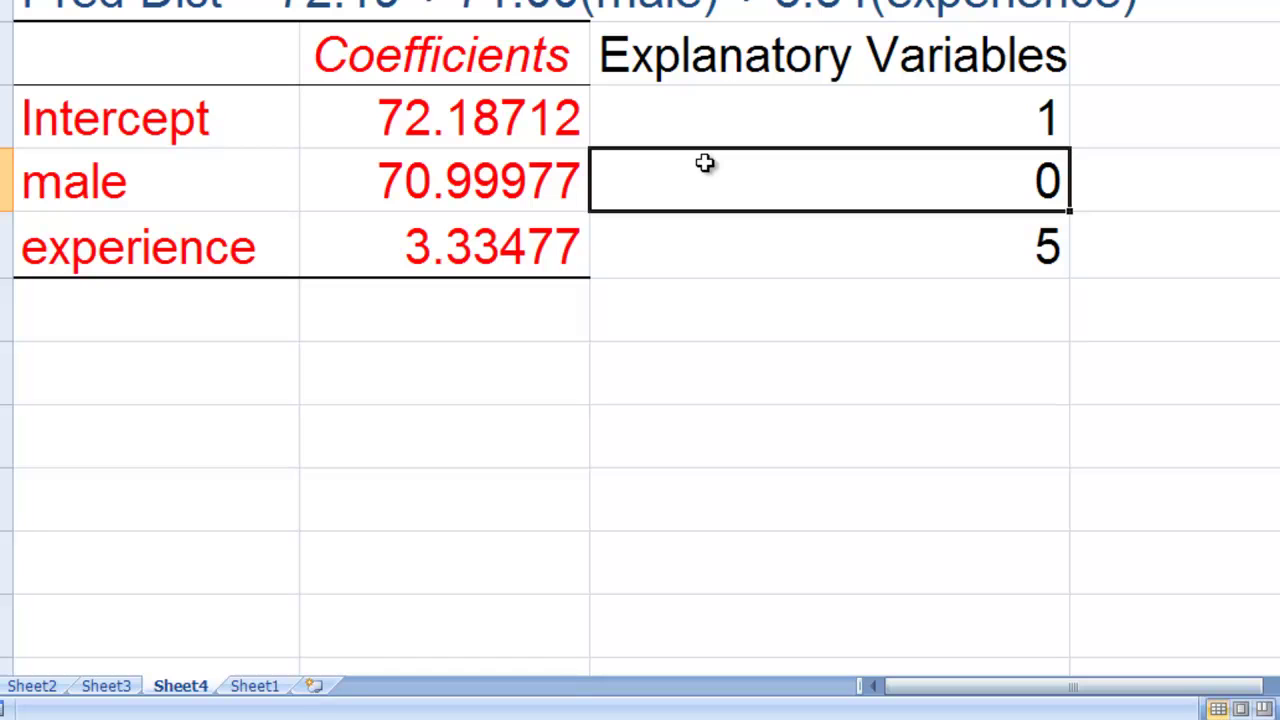
left_click(497, 250)
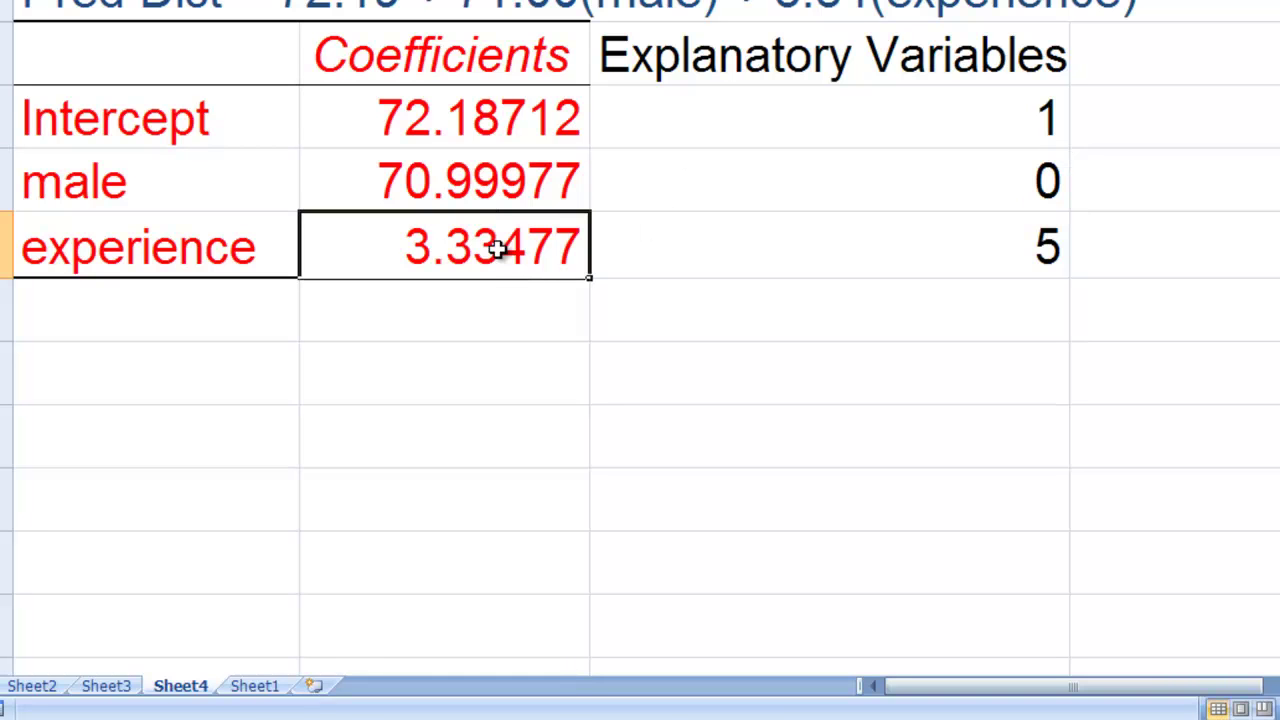
left_click(825, 252)
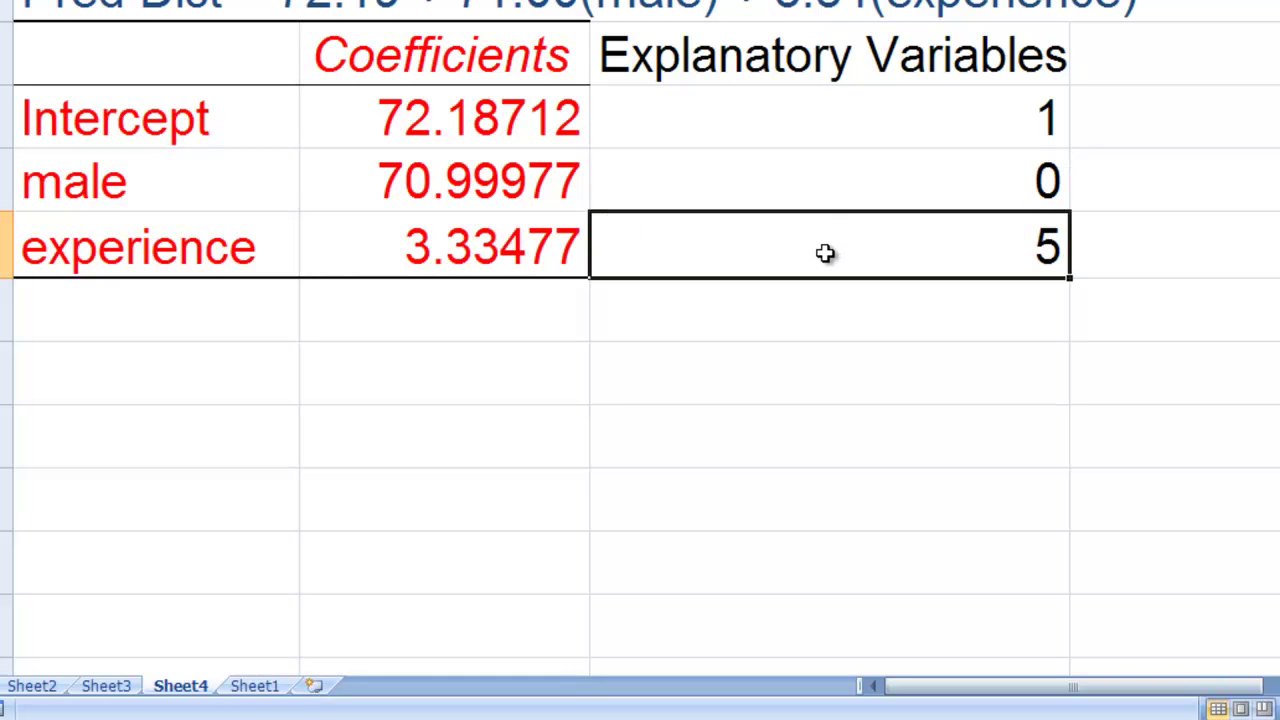
- Calculate the predicted distance in C25 with =sumproduct(B22:B24,C22:C24) and show it with two decimal places
left_click(835, 316)
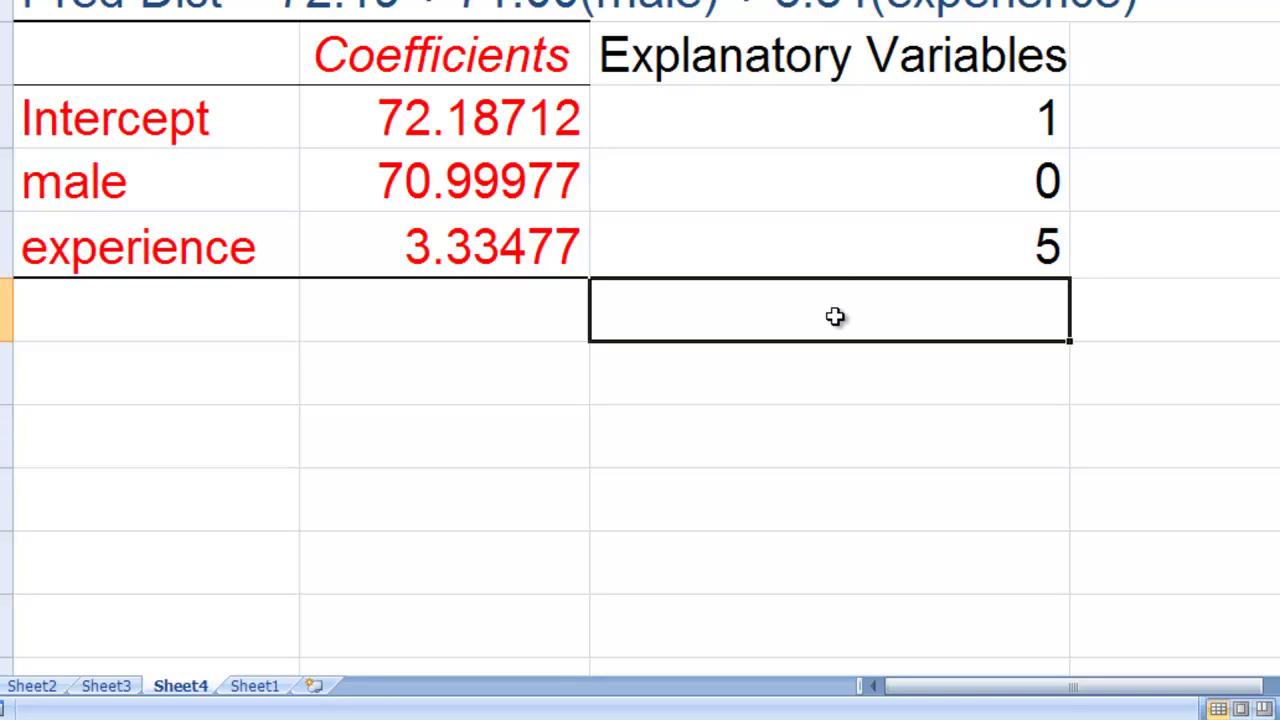
type("=sump")
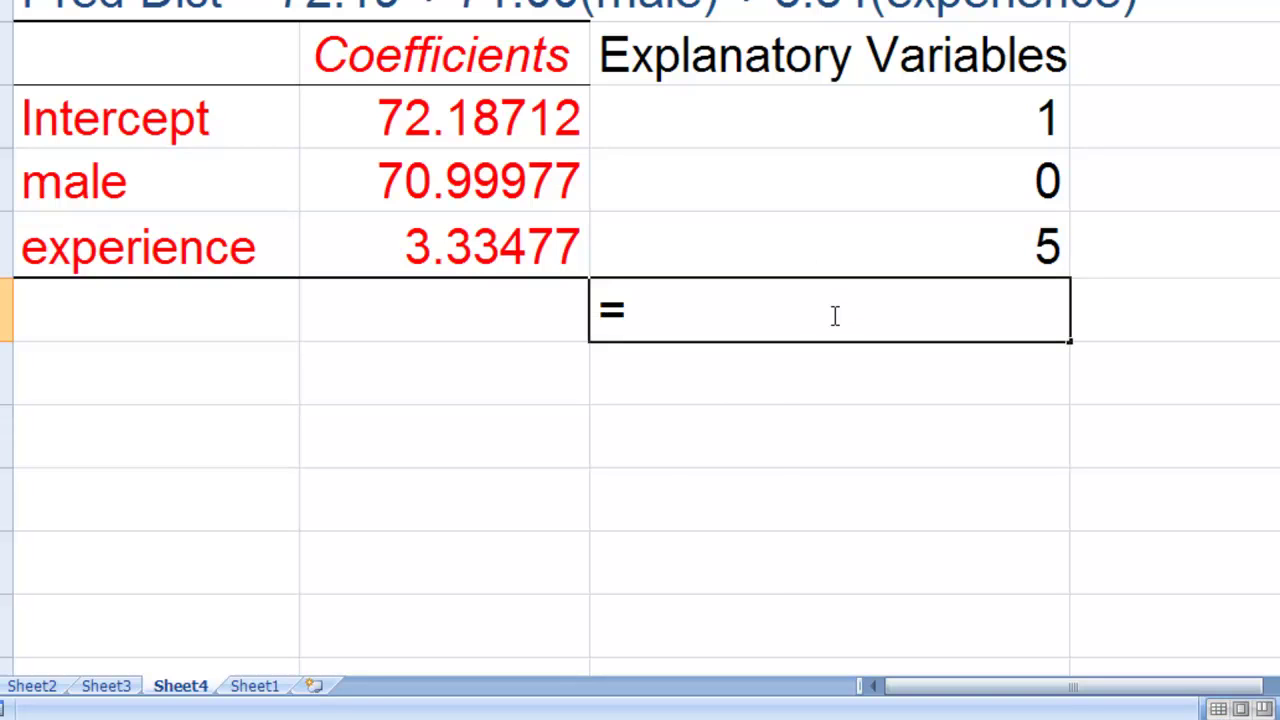
type("roduct(")
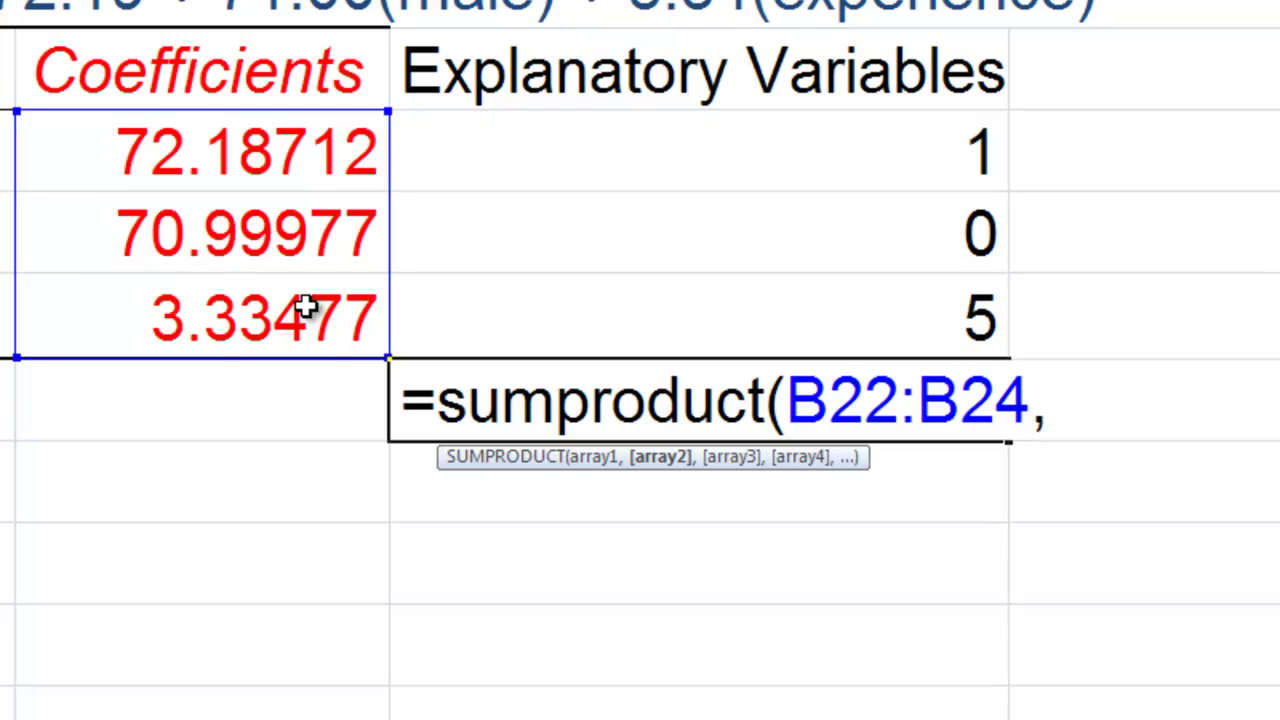
left_click_drag(703, 165, 715, 292)
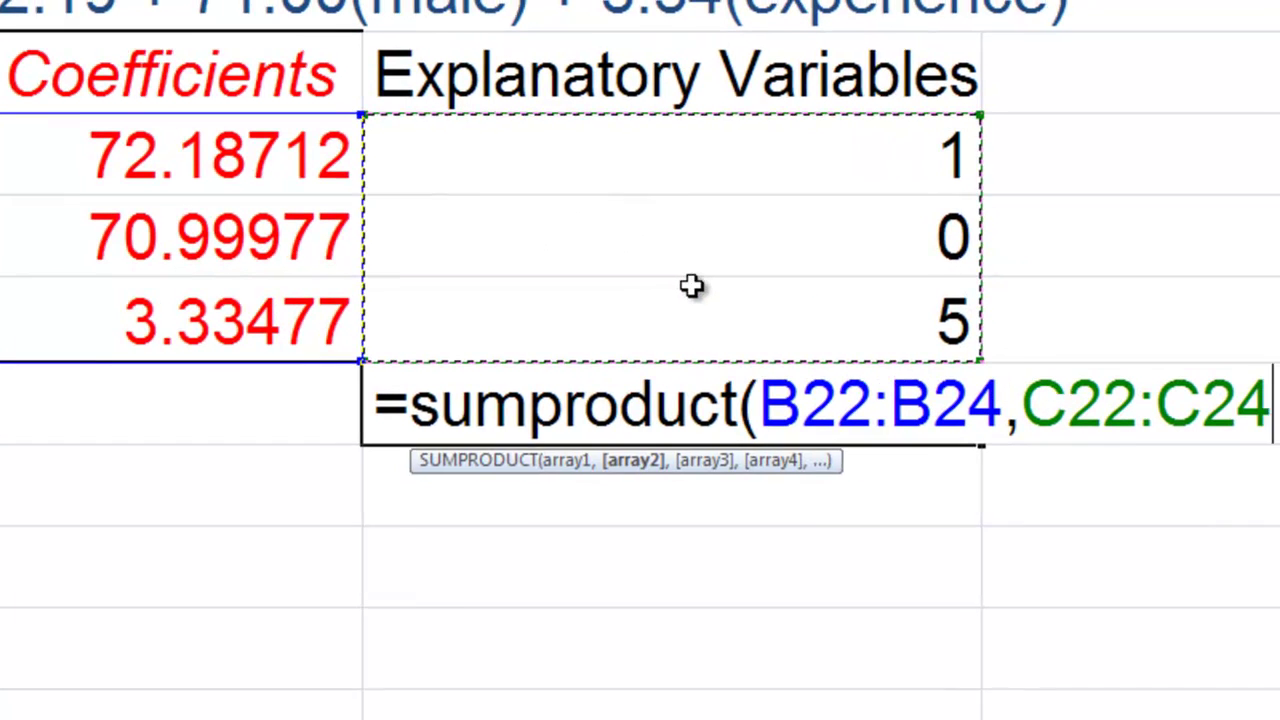
type(")")
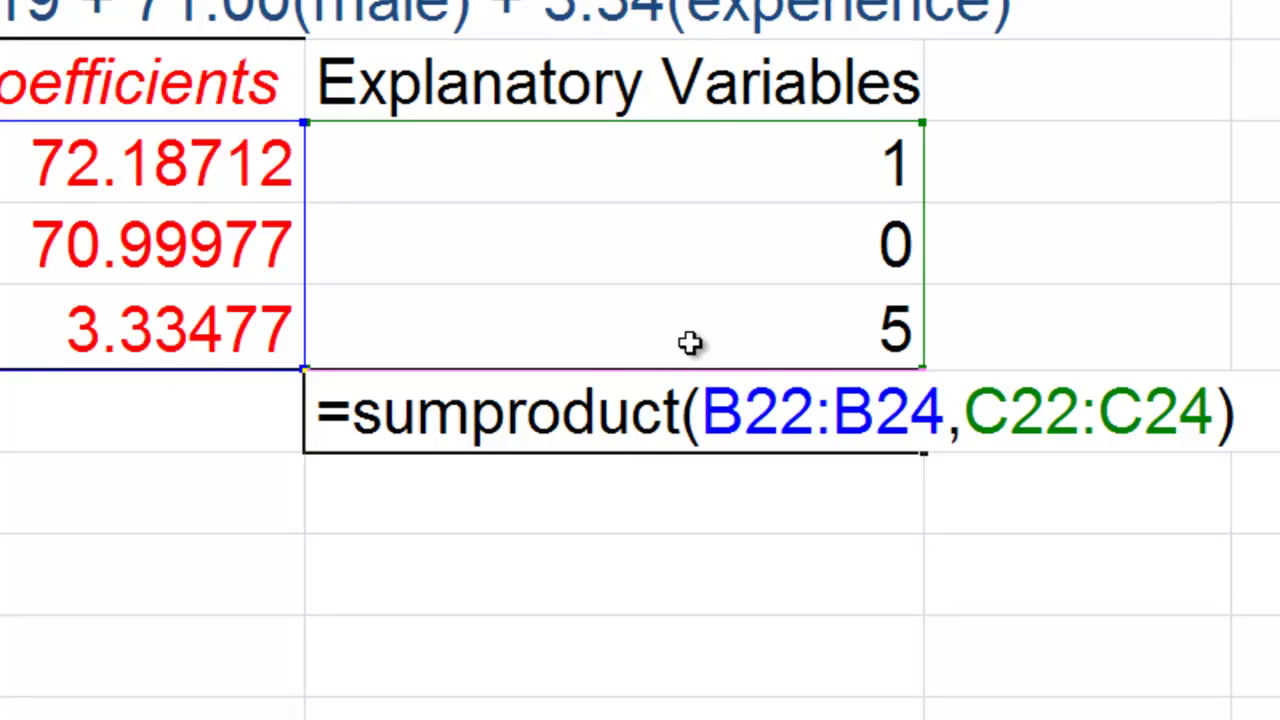
key("Return")
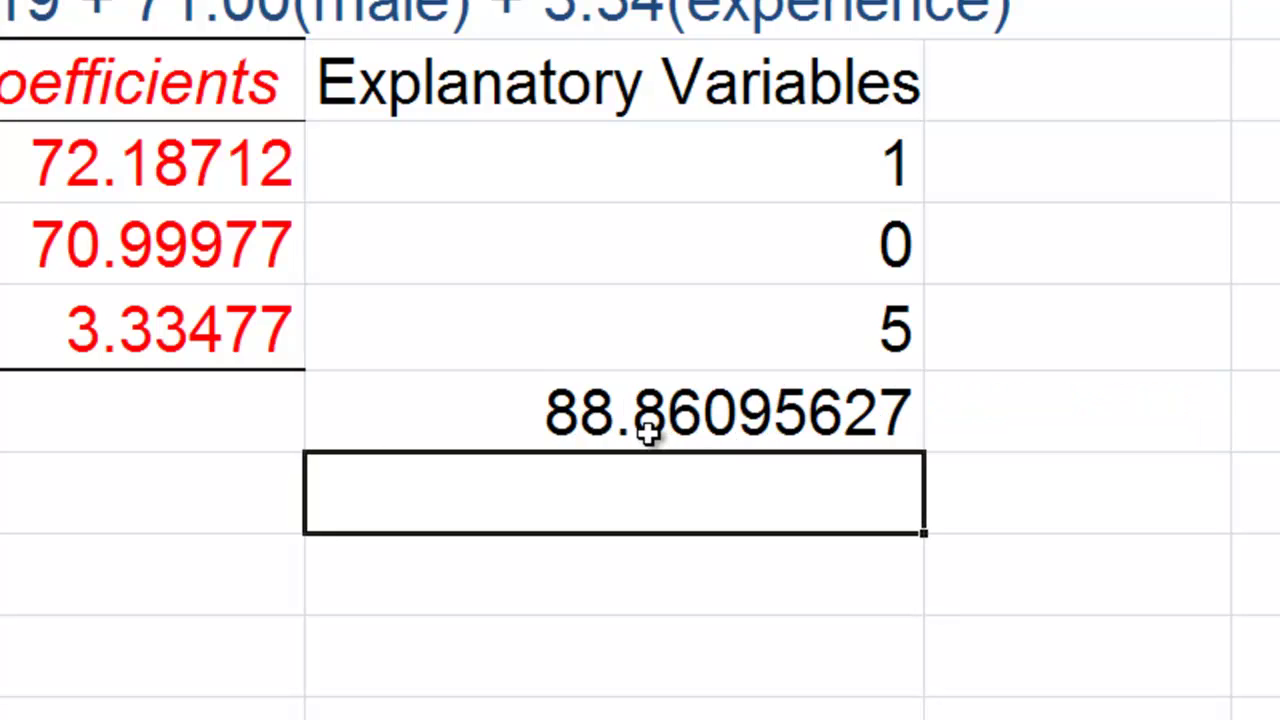
left_click(648, 430)
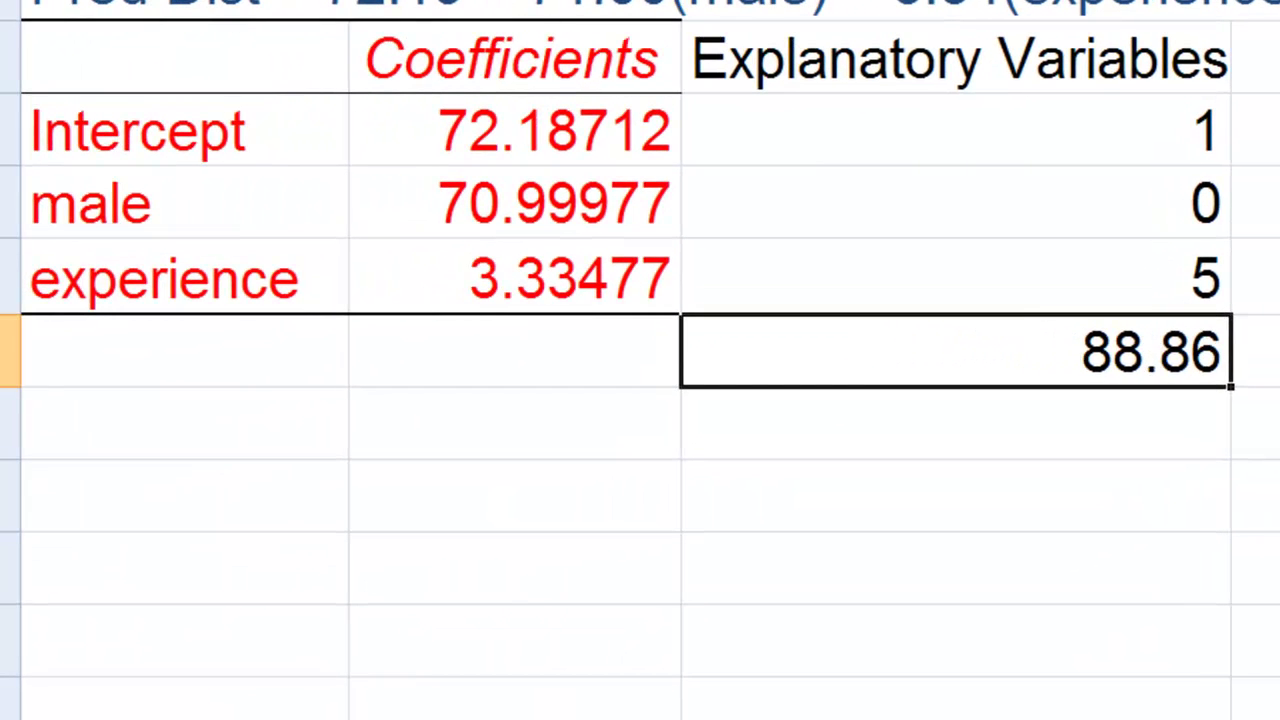
- Add the label "Pred Dist =" in B25, beside the calculated prediction
left_click(437, 335)
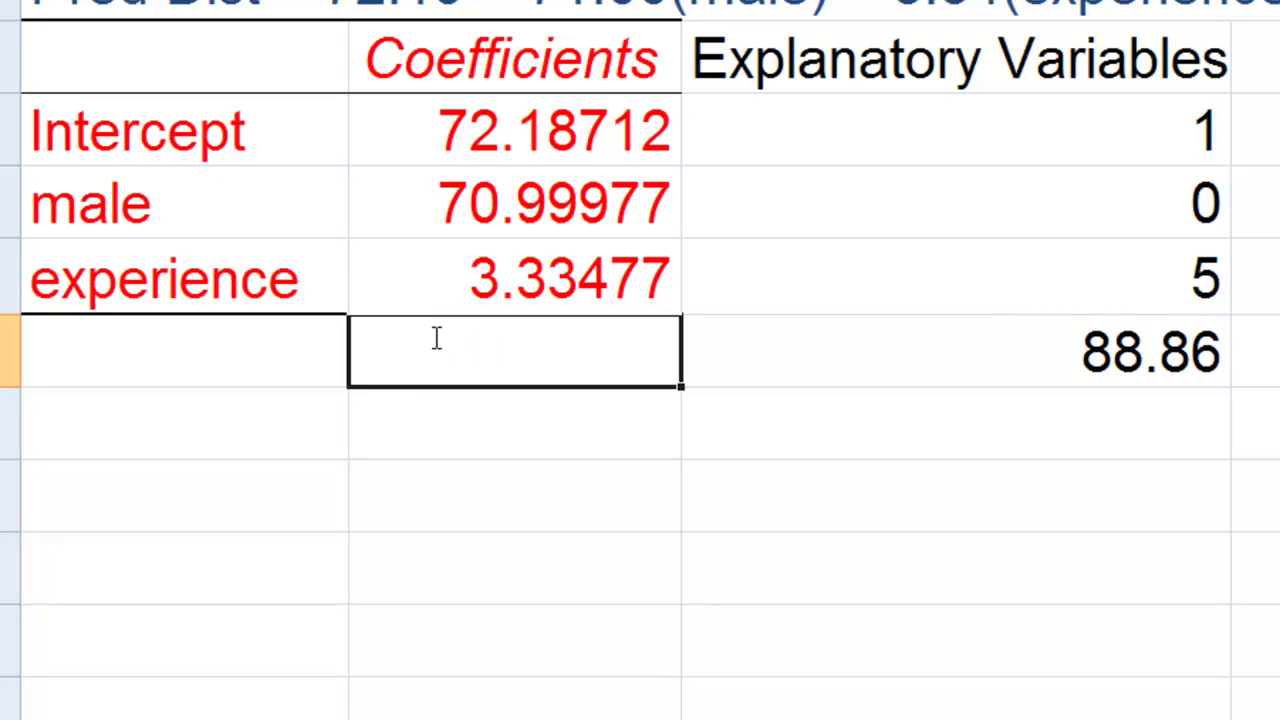
type("Pred Dist")
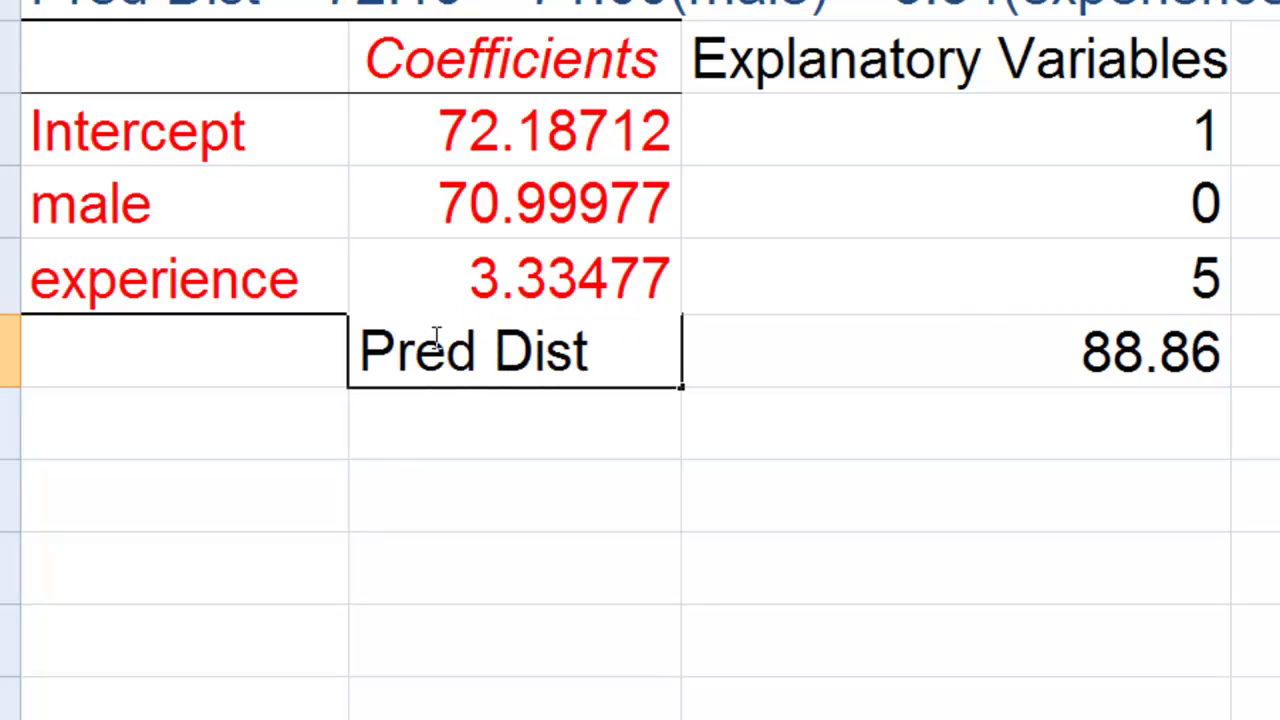
type(" =")
key("Tab")
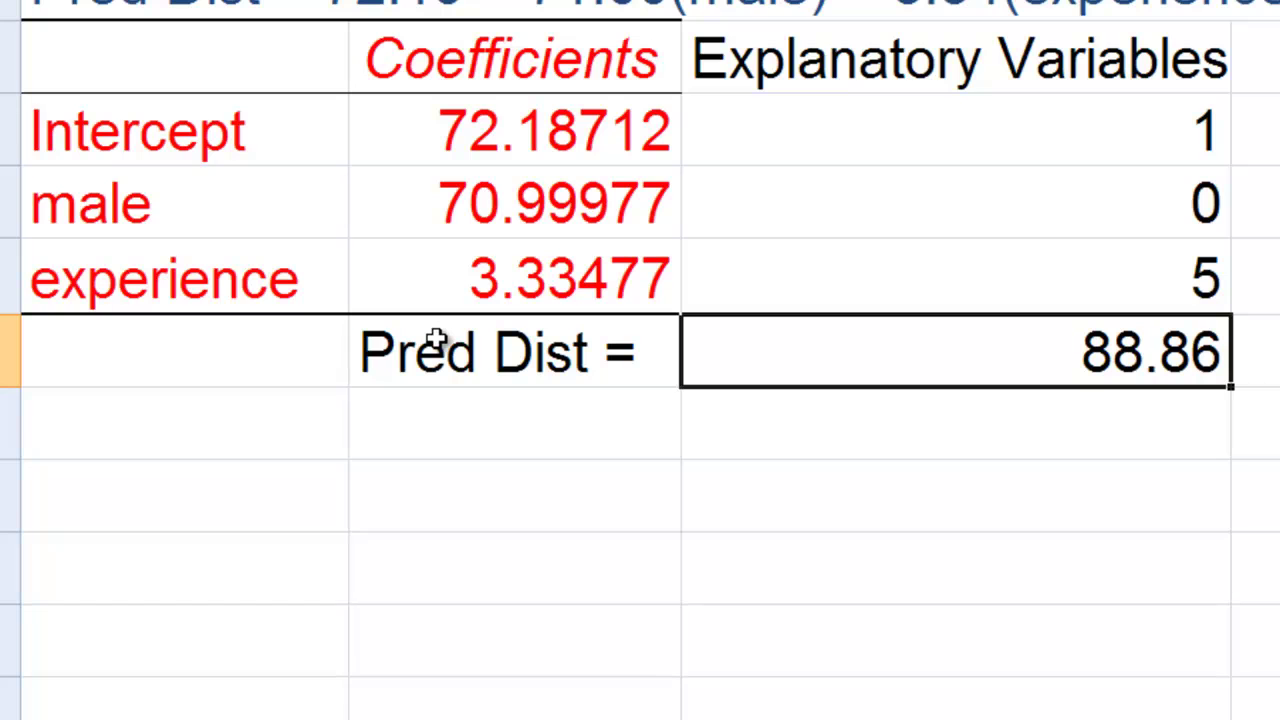
- Set the experience value in the Explanatory Variables column to 0, keeping male at 0
key("Up")
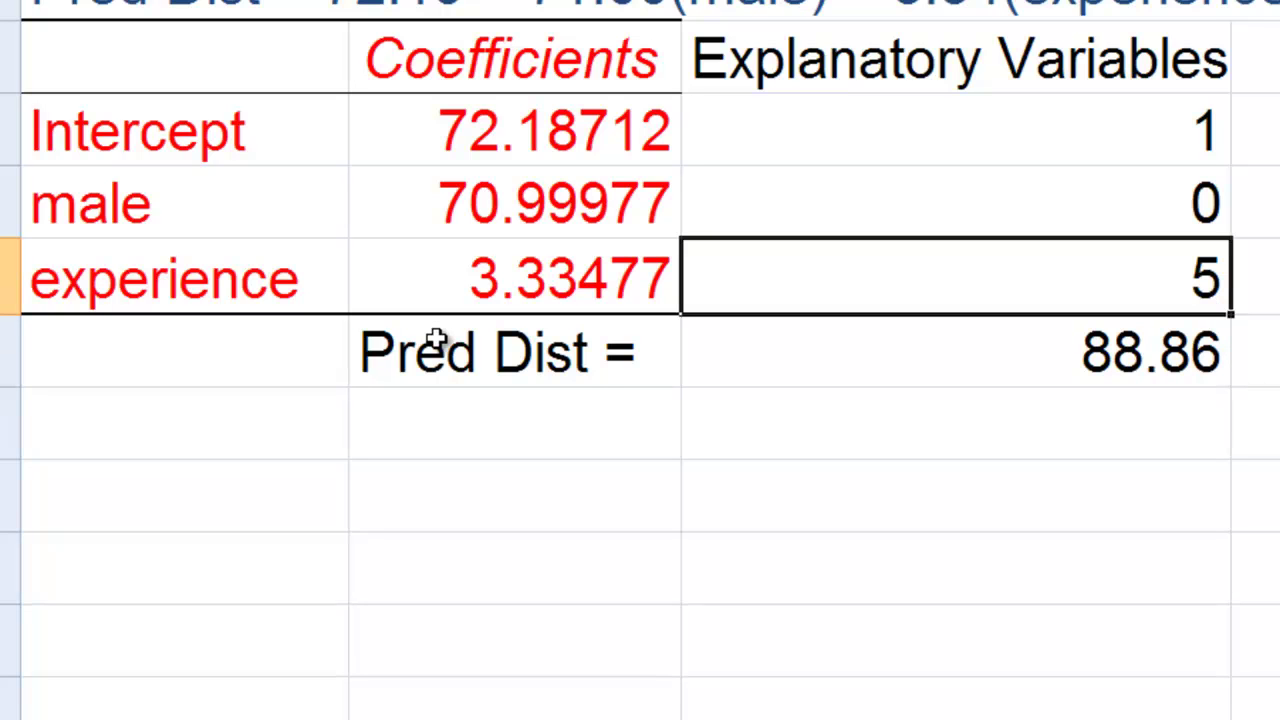
key("Up")
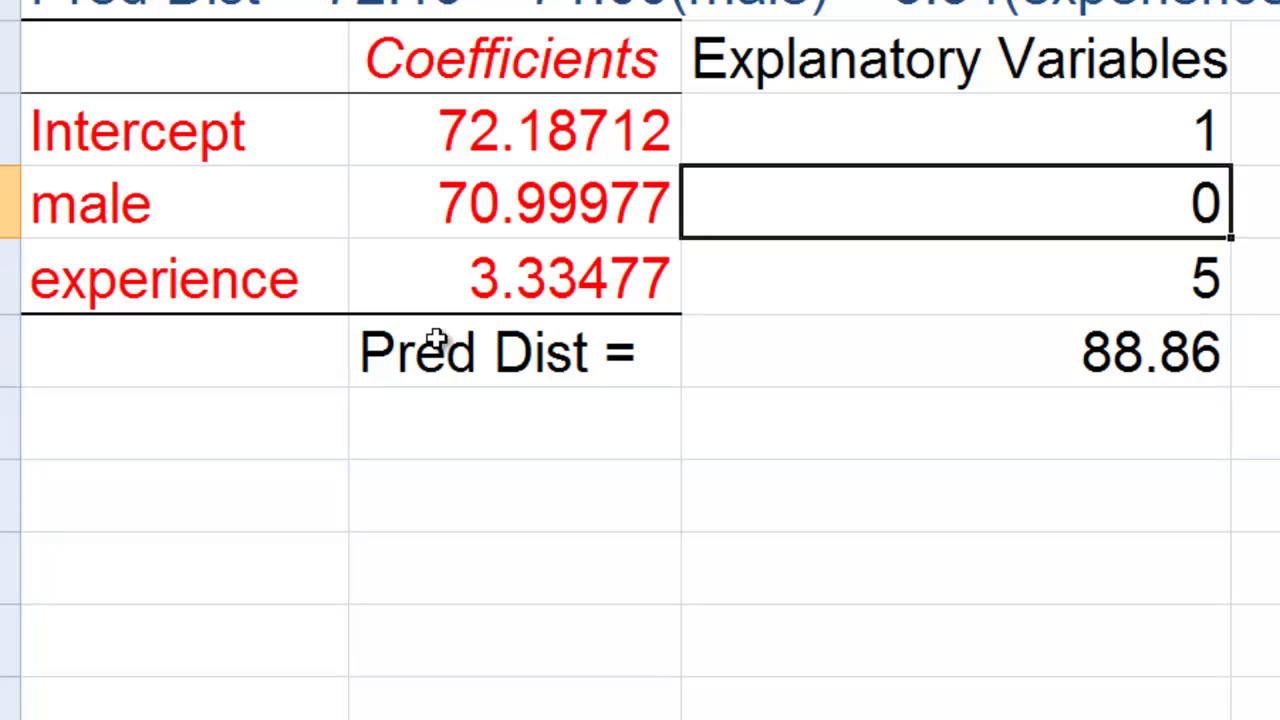
key("Down")
type("0")
key("Return")
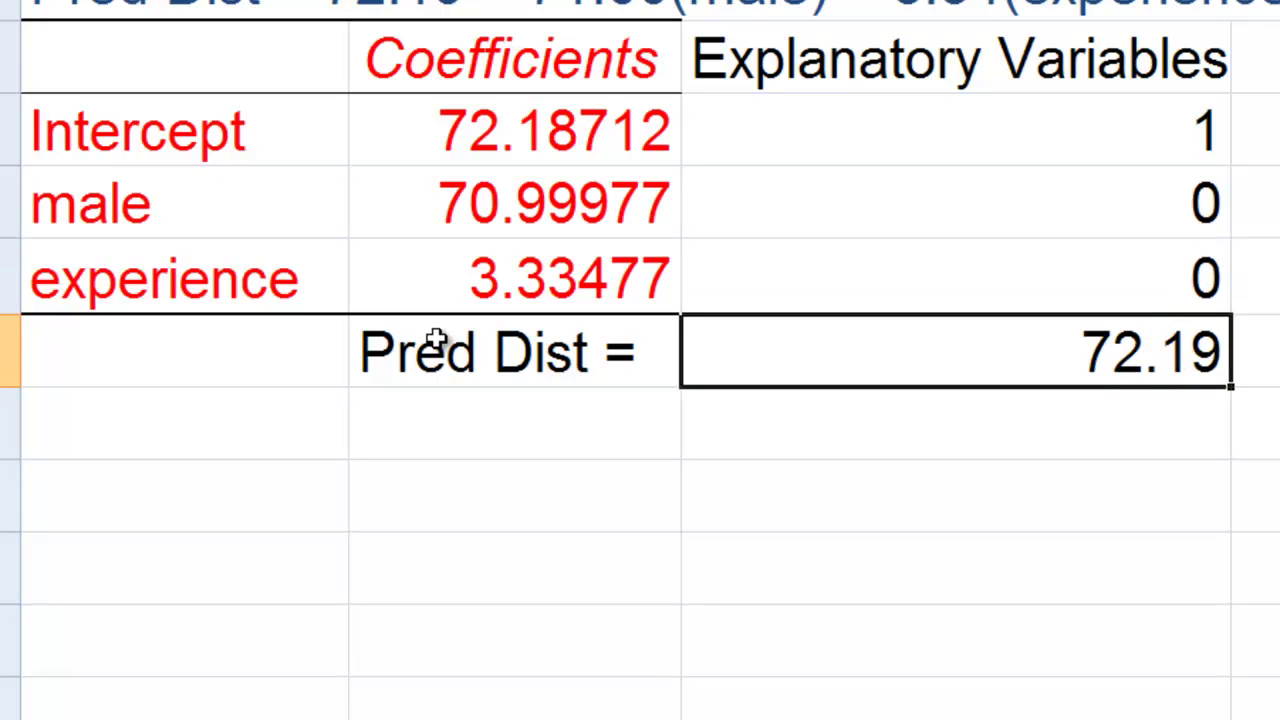
- Set the Explanatory Variables values to 1 for male and 15 for experience to predict that case's distance
key("Left")
key("Up")
key("Up")
key("Up")
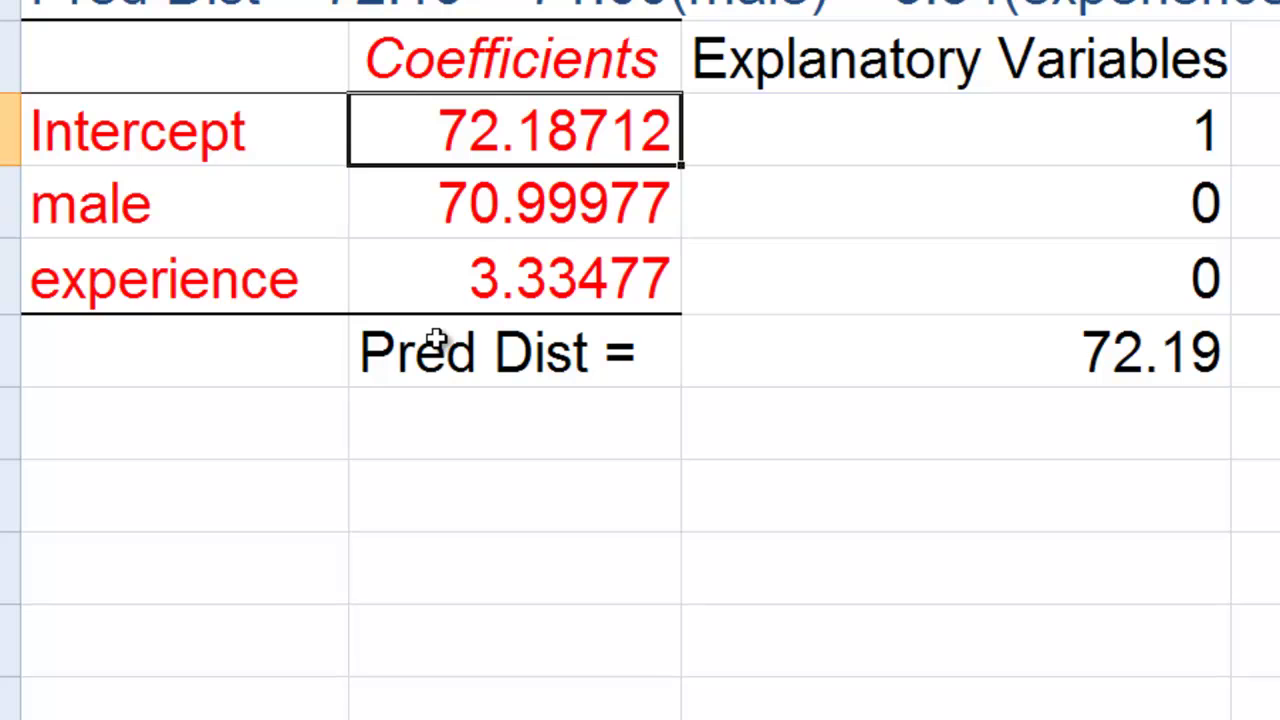
key("Right")
key("Down")
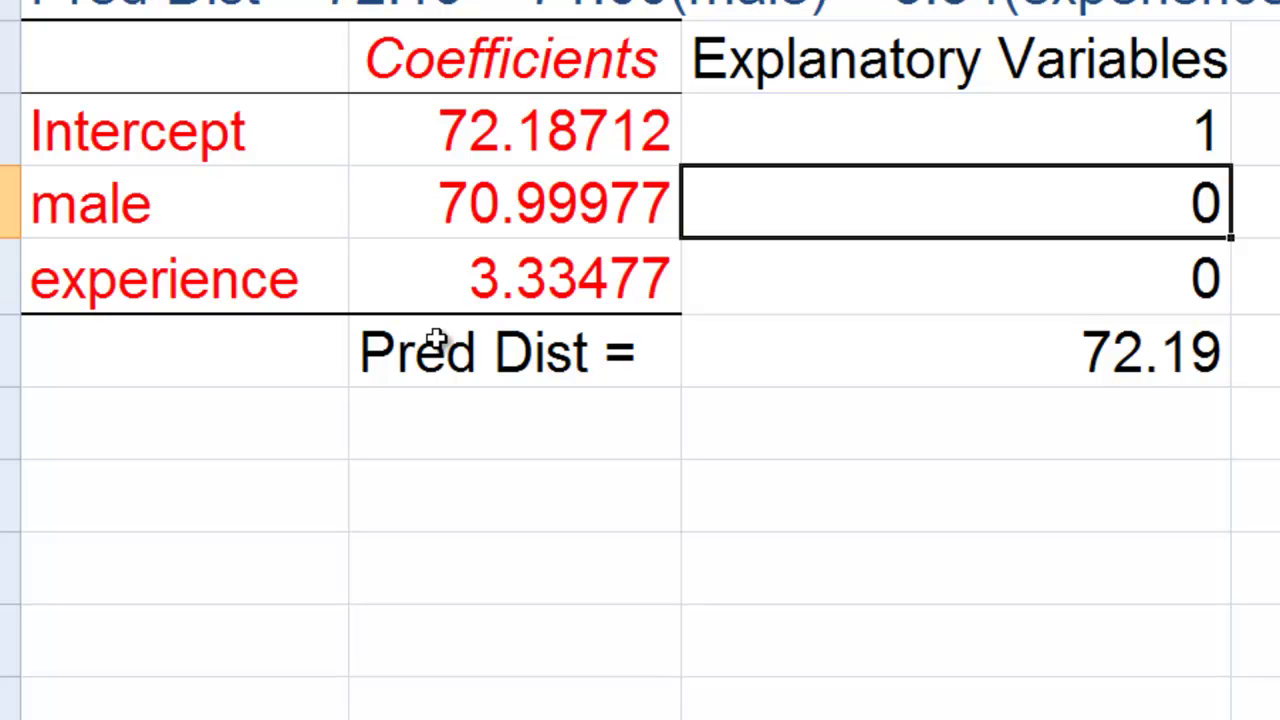
type("1")
key("Return")
type("15")
key("Return")
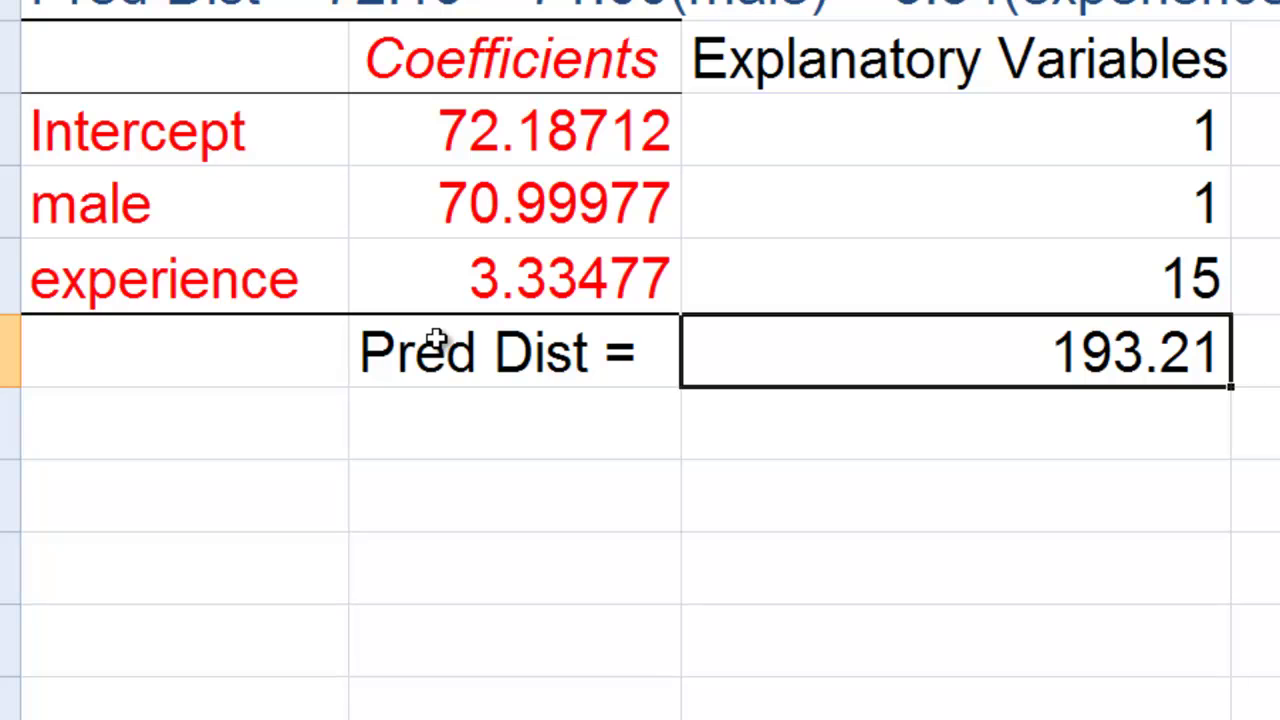
- Change the explanatory values to 0 for male and 11 for experience to predict the distance for that case
key("Up")
key("Up")
type("0")
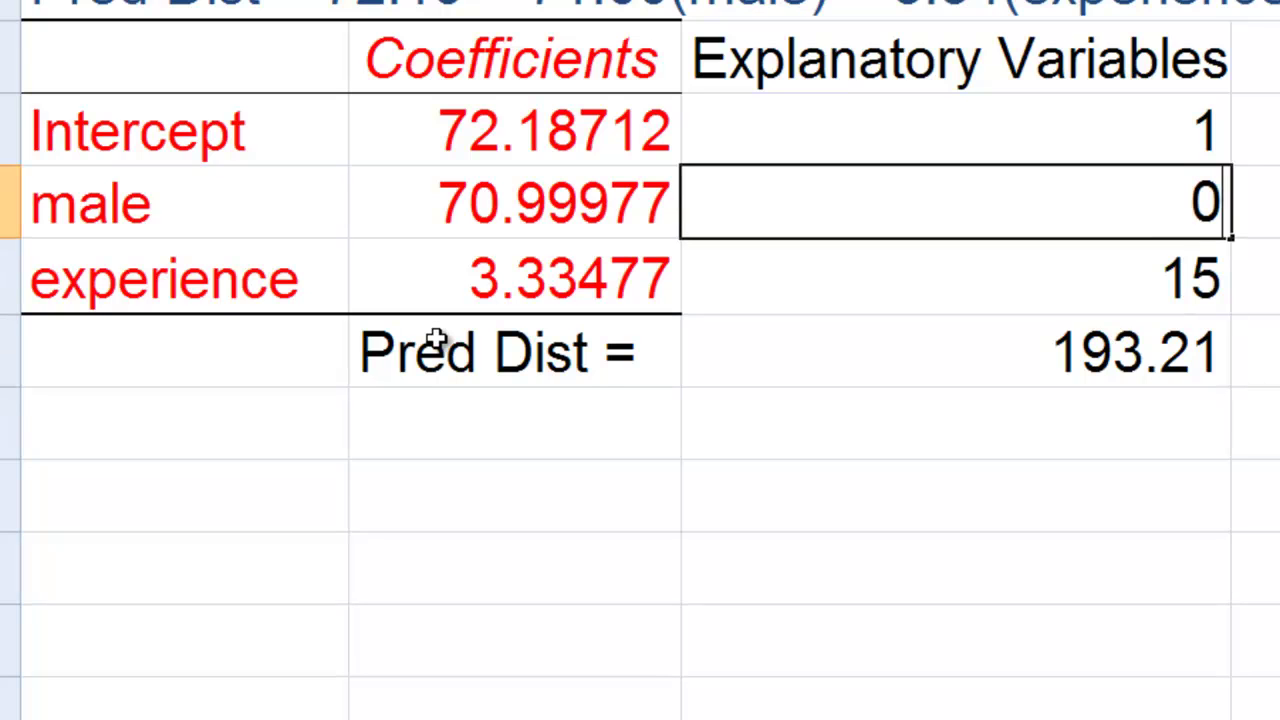
key("Return")
type("11")
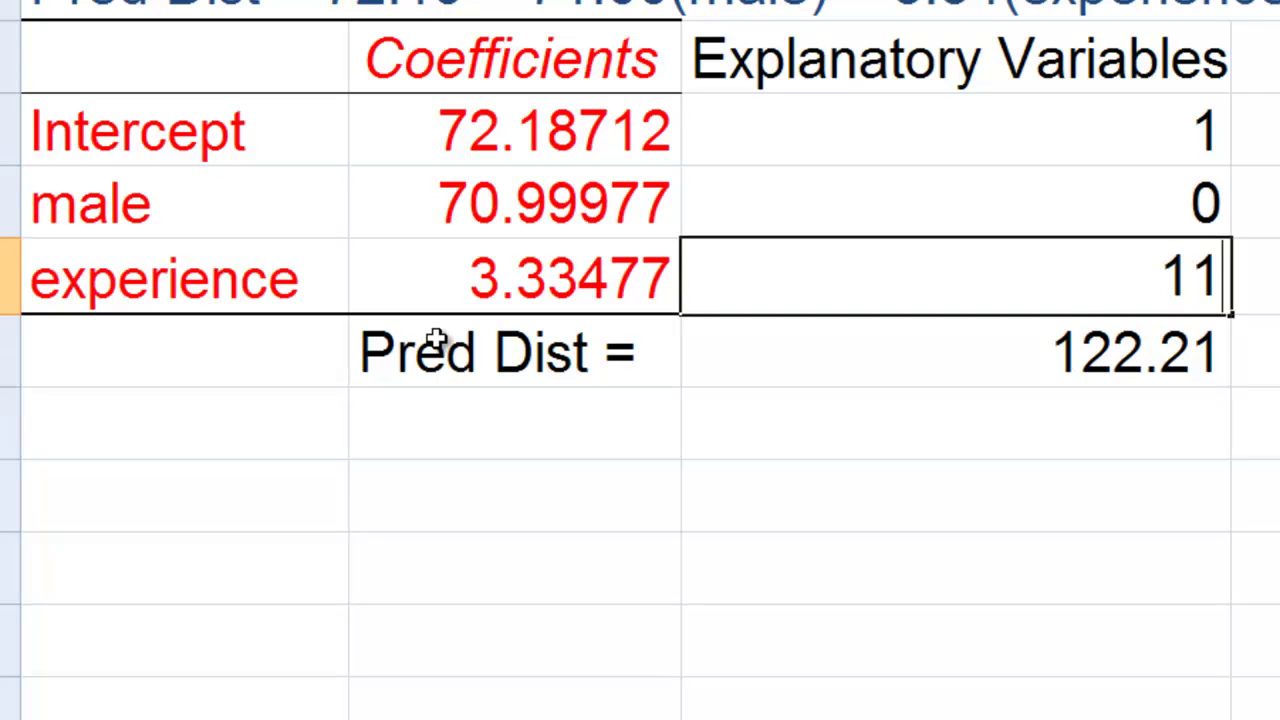
key("Return")
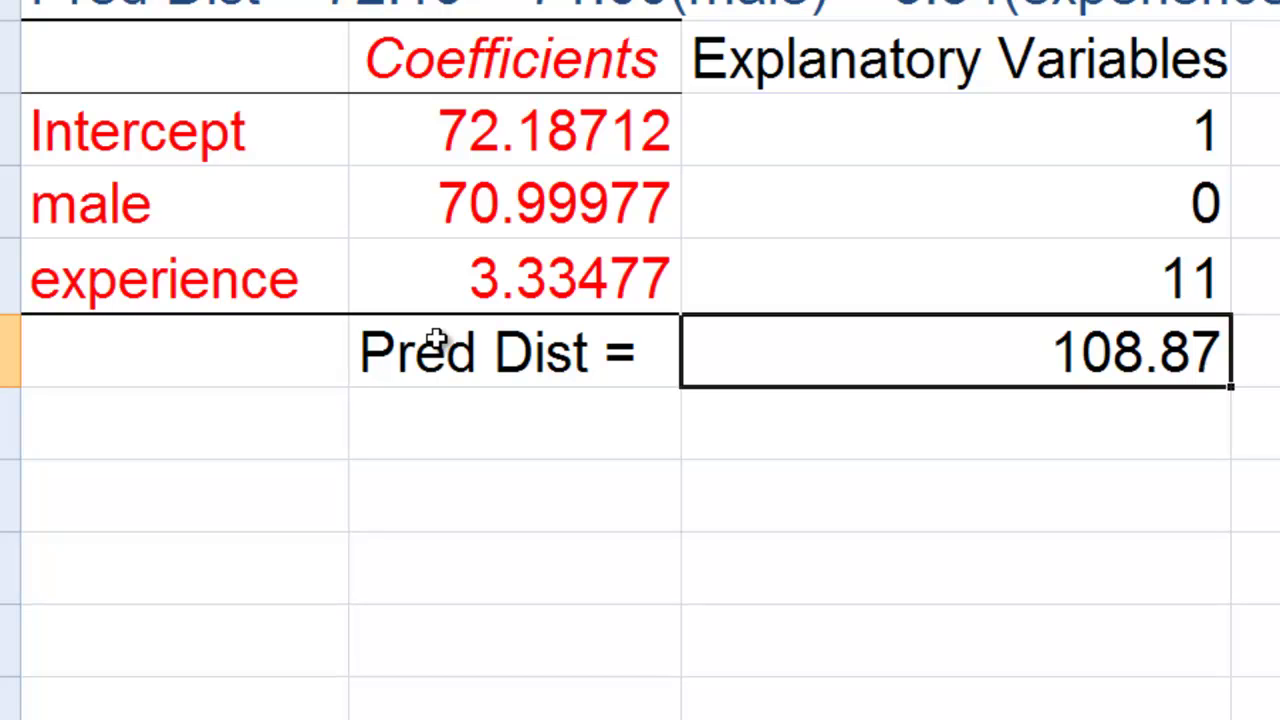
- Open the SUMPRODUCT formula in the predicted distance cell C25 to show its coefficient and explanatory variable ranges
key("Up")
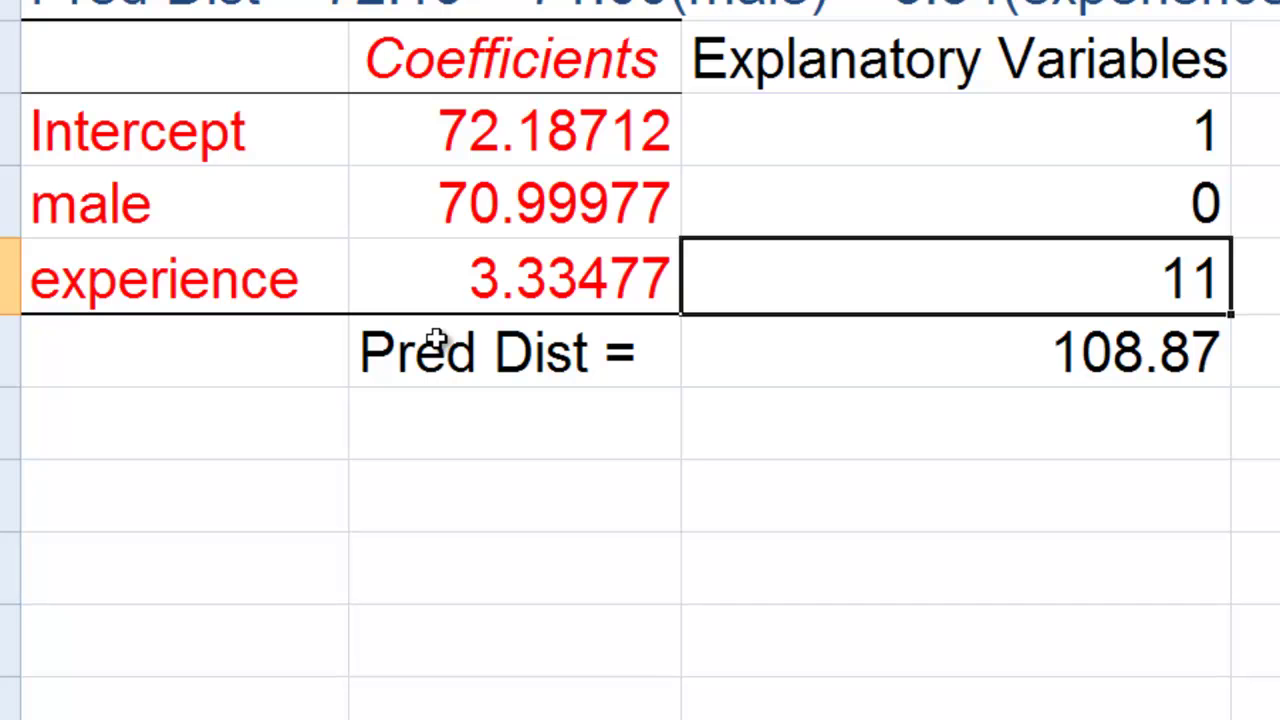
key("Up")
key("Down")
key("Up")
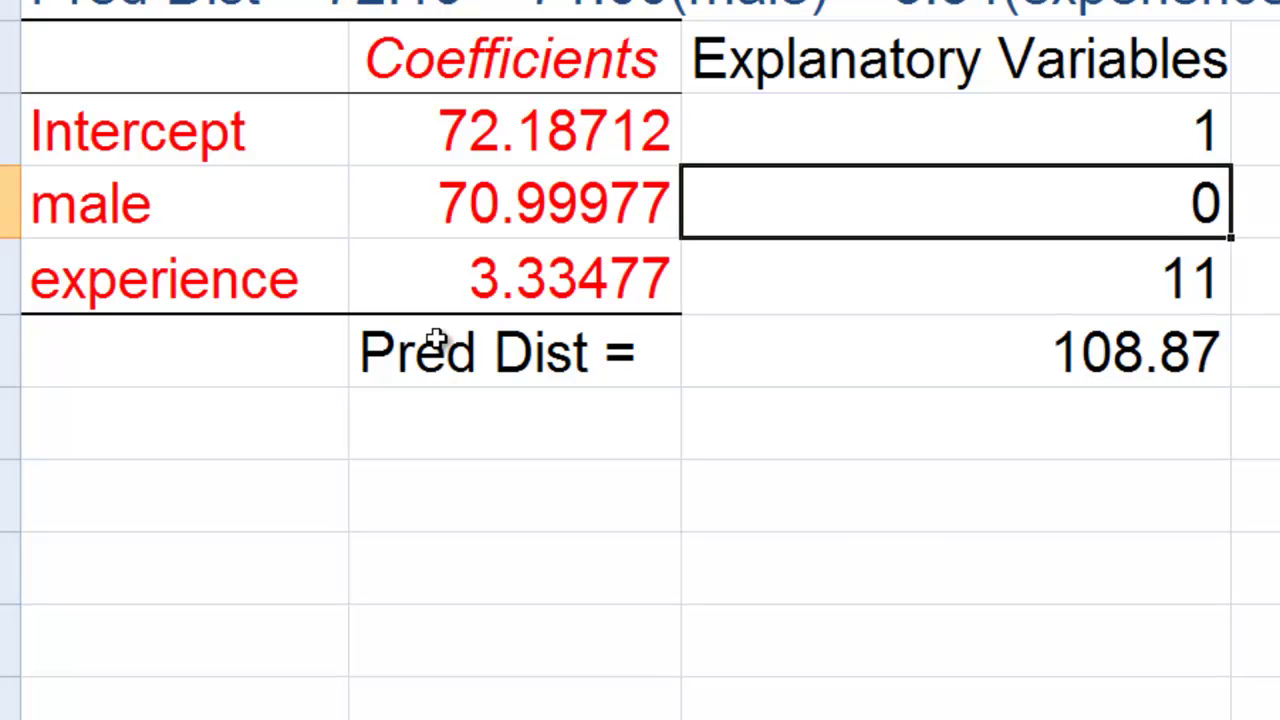
key("Down")
key("Down")
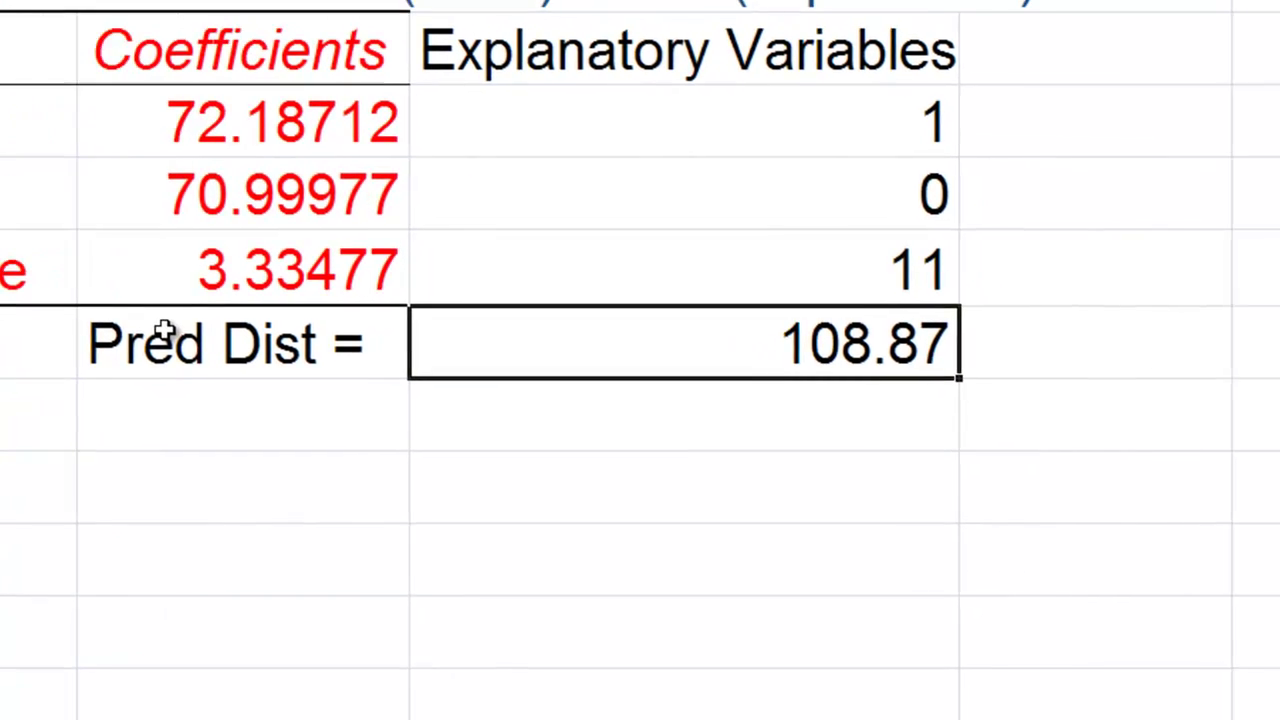
key("F2")
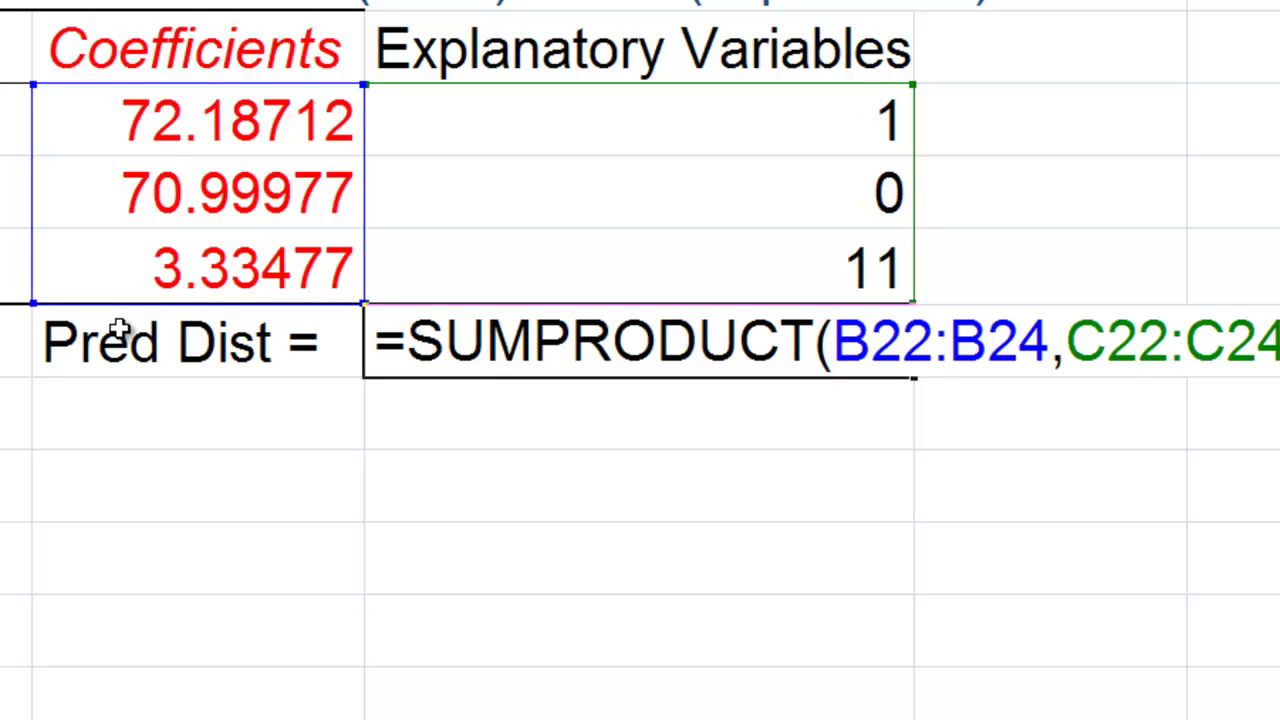